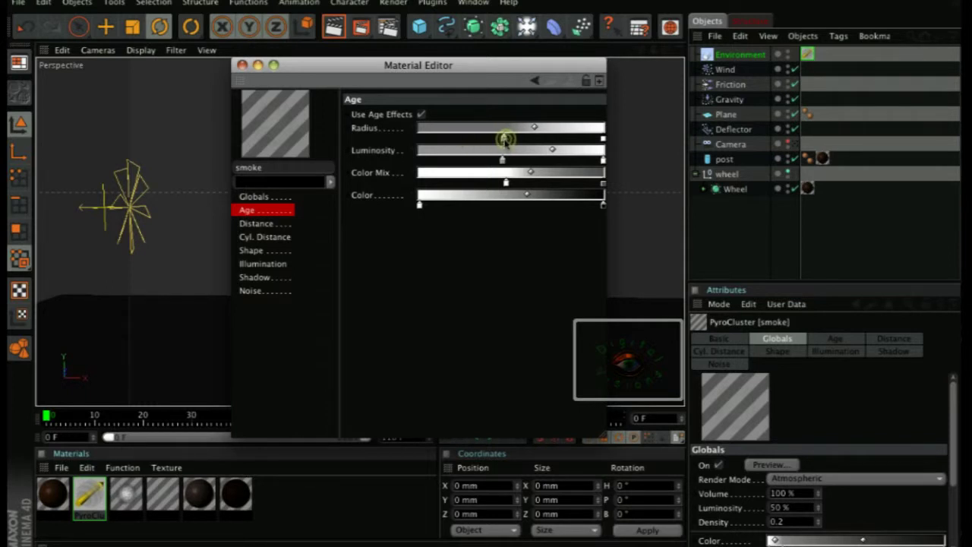
Review the Radius, Luminosity, Color Mix and Color age gradients and smoke Noise, then close the editor
mouse_move(505, 139)
mouse_down()
mouse_move(428, 135)
mouse_move(602, 135)
mouse_up()
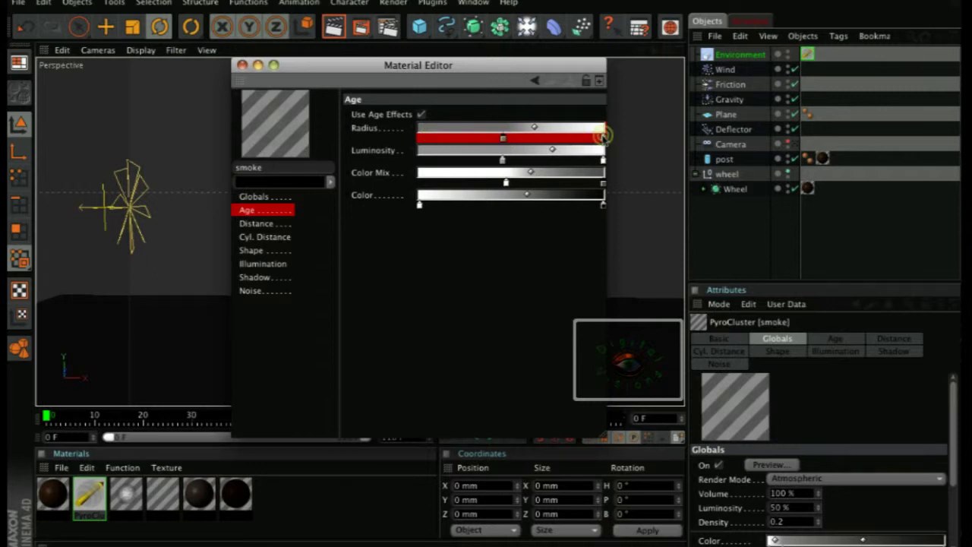
click(503, 158)
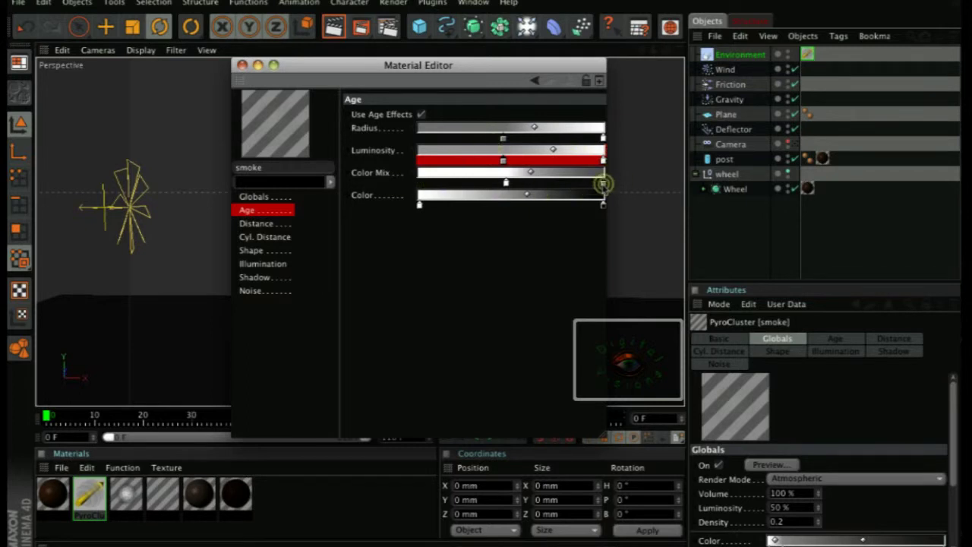
click(507, 184)
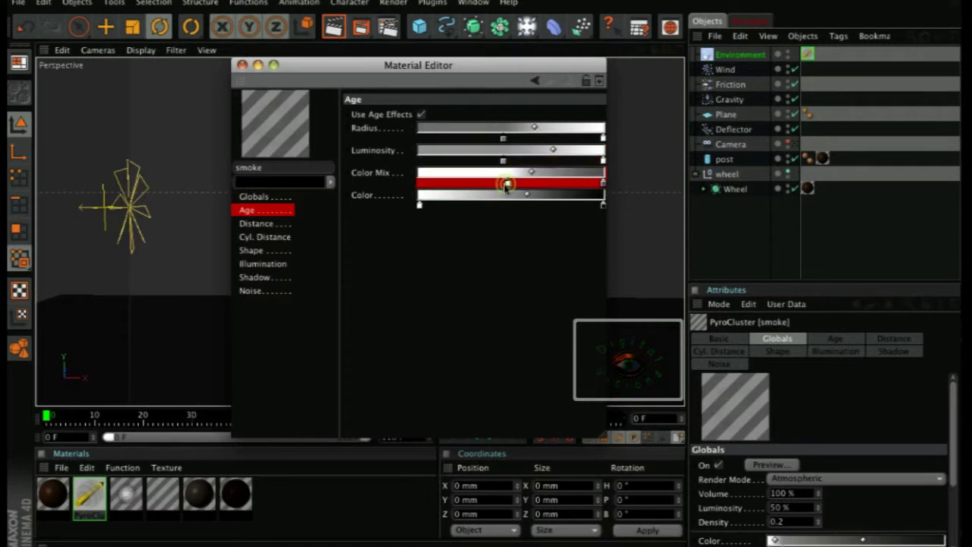
click(603, 206)
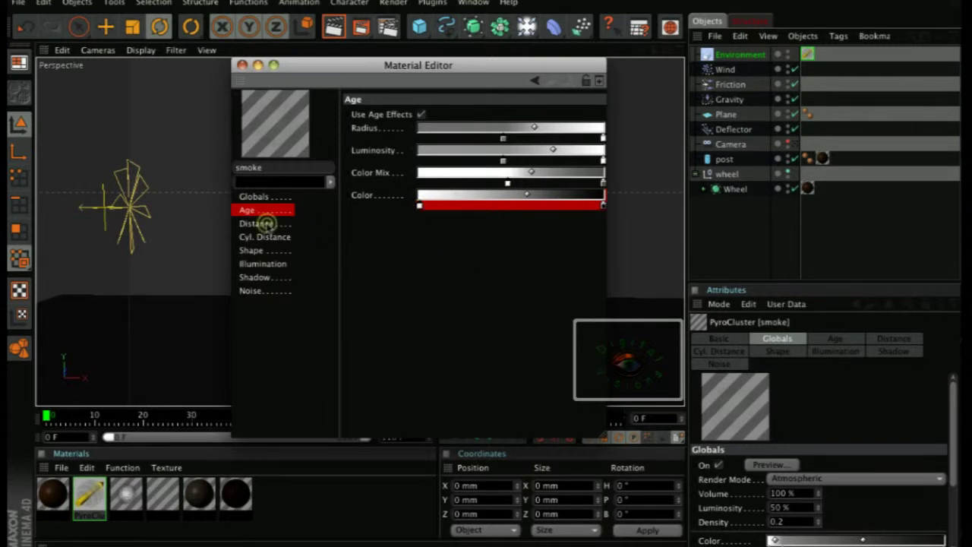
click(254, 293)
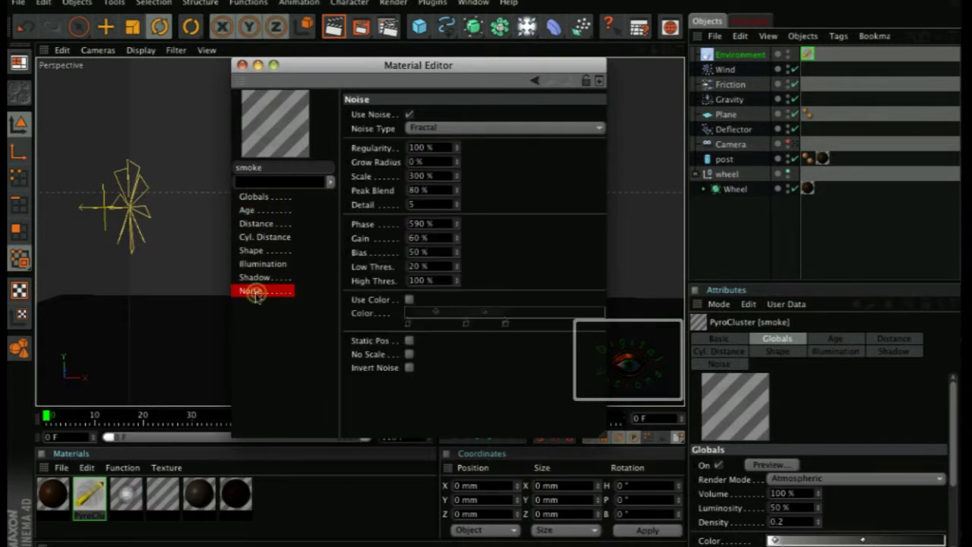
click(241, 65)
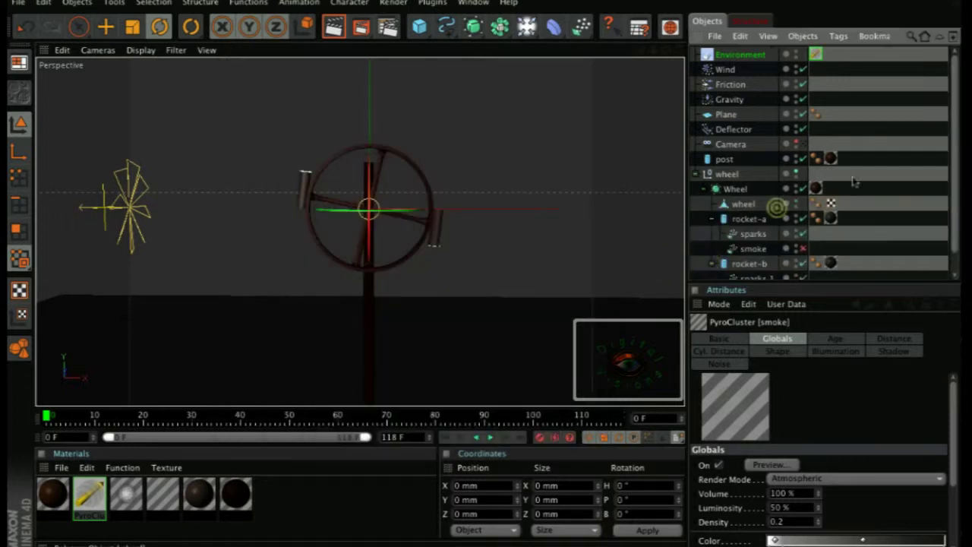
Bring up the wheel null's context menu in the Object Manager, then dismiss it unused
scroll(958, 162, down, 1)
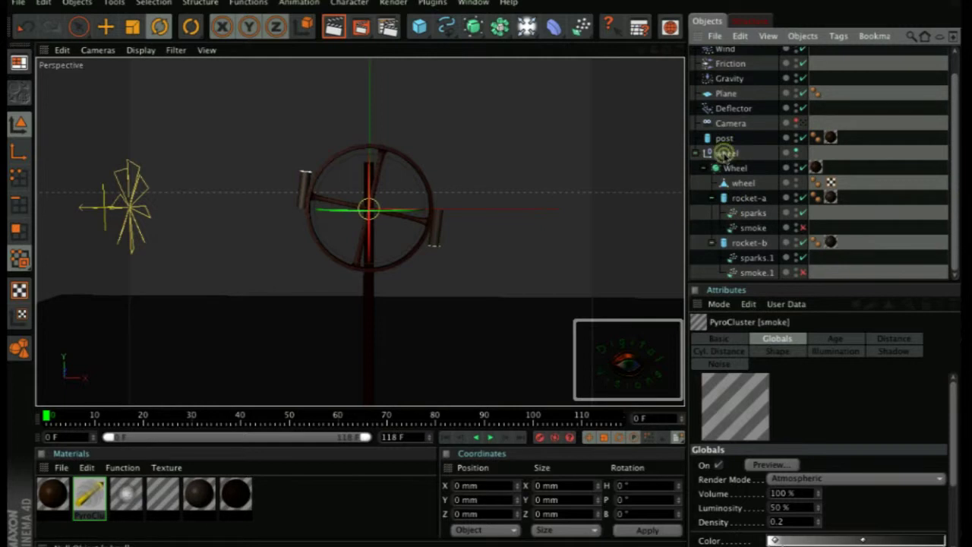
right_click(724, 153)
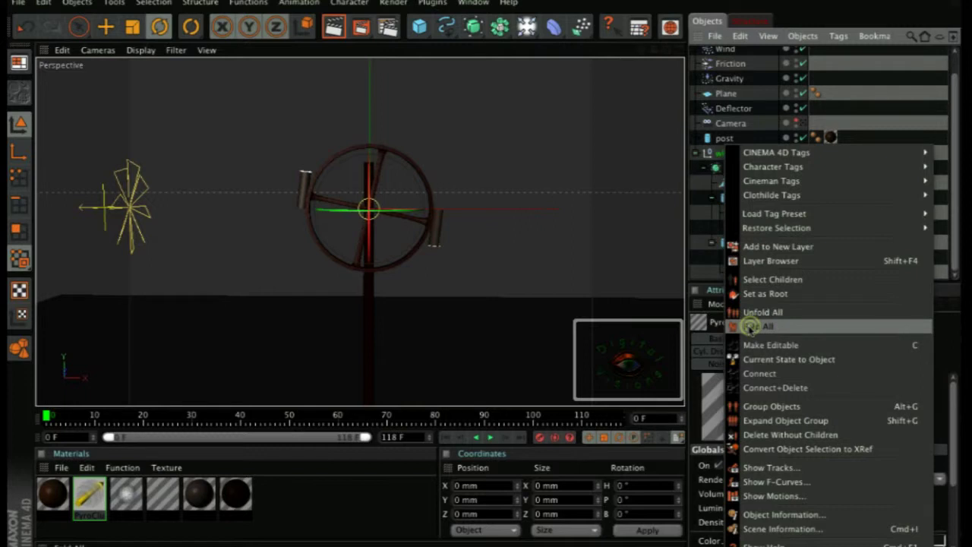
click(881, 90)
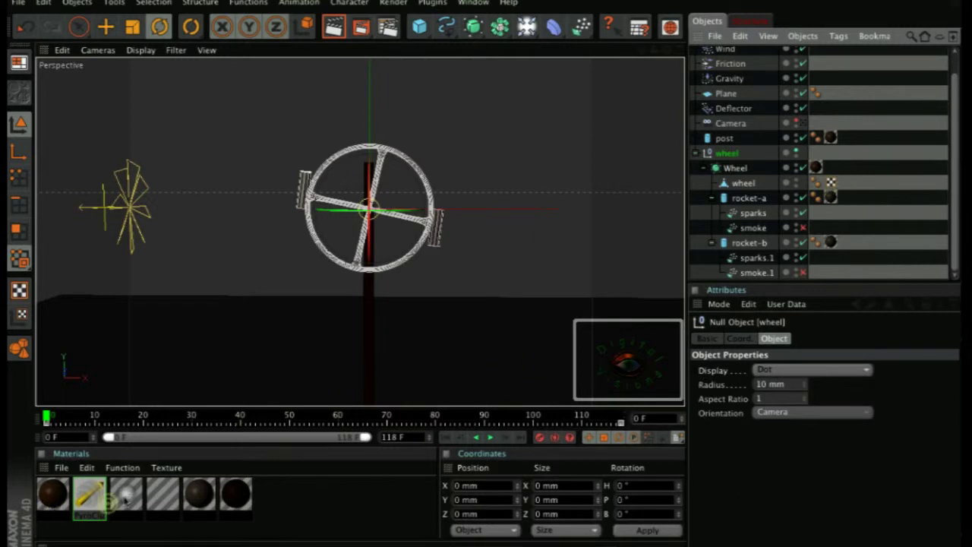
Assign PyroCluster to sparks and sparks.1, smoke material to smoke and smoke.1, then play
drag(127, 496, 748, 215)
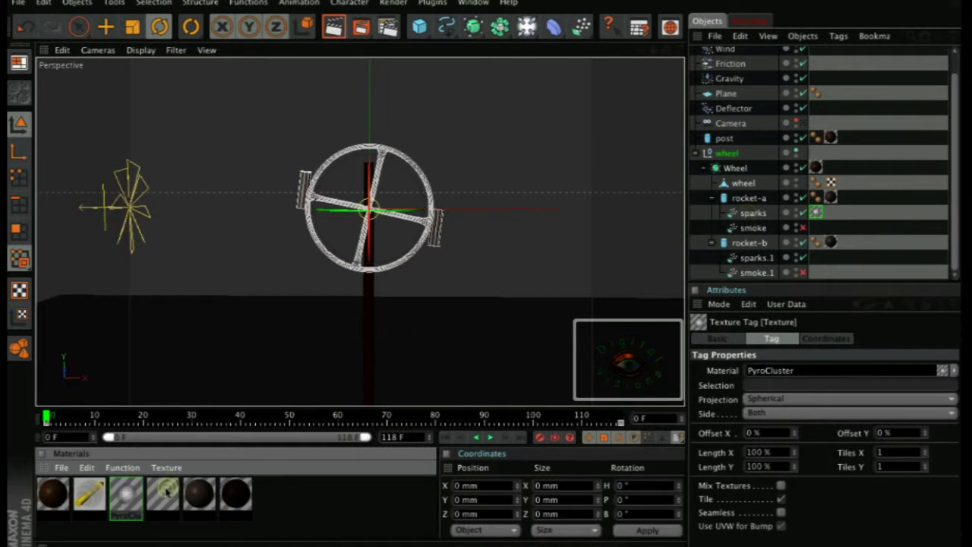
drag(166, 493, 752, 228)
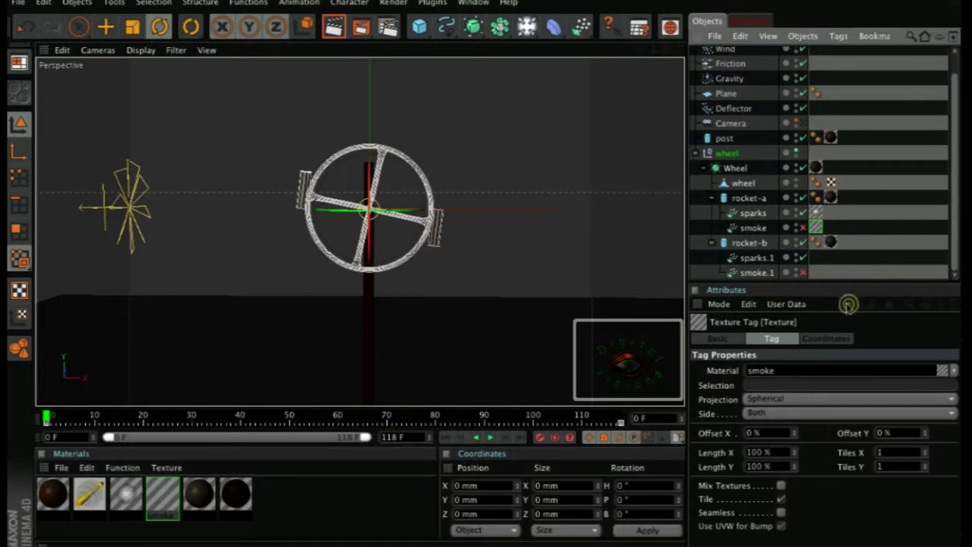
drag(121, 498, 747, 256)
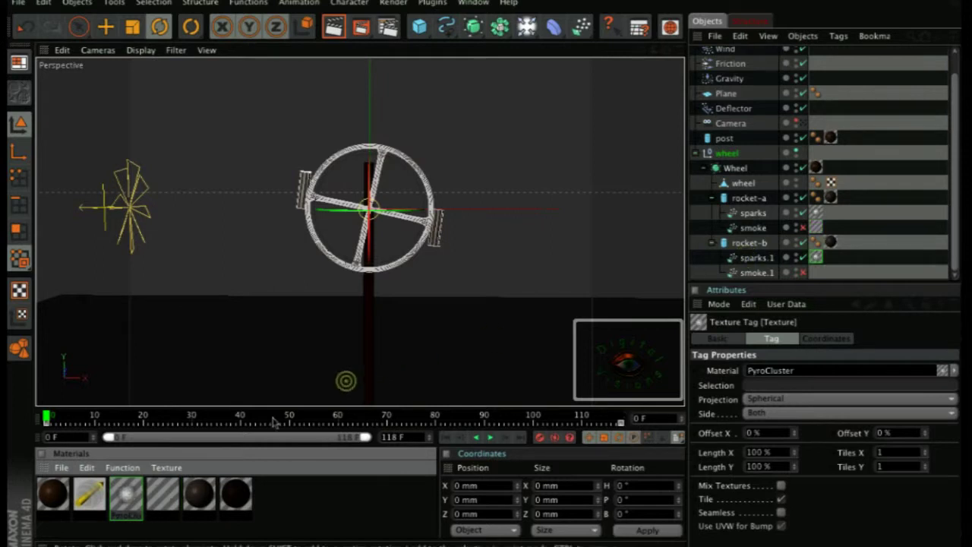
drag(196, 507, 752, 274)
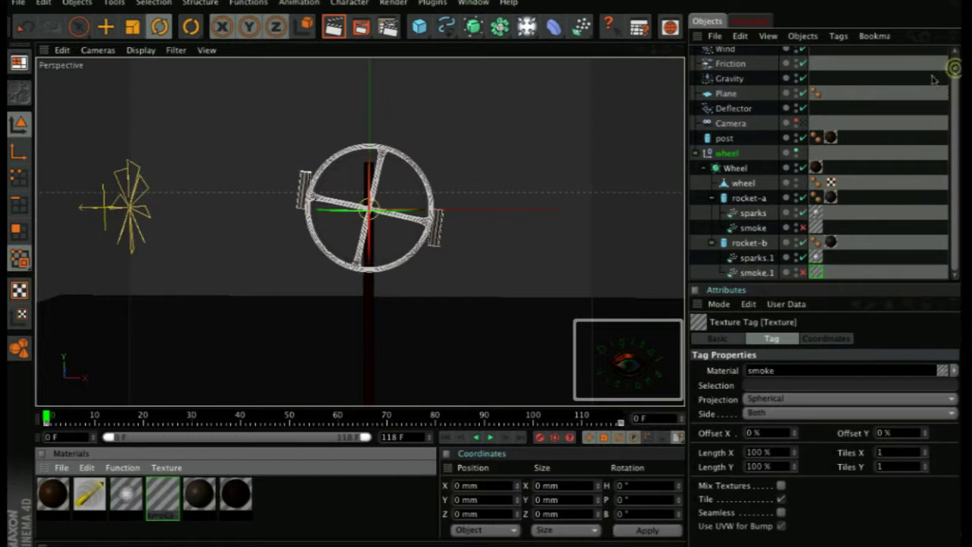
click(489, 437)
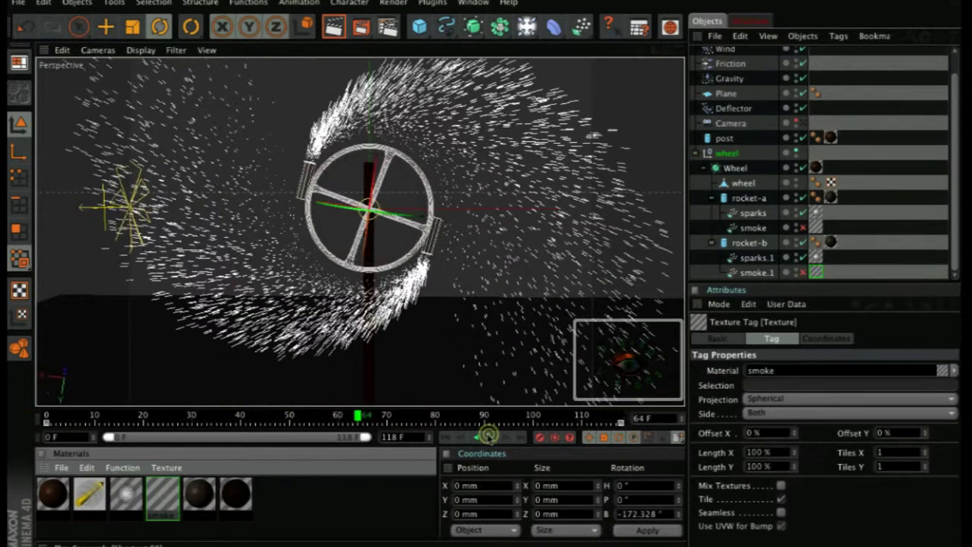
Orbit out to show the floor, test-render the active view, and replay the spark animation
alt+drag(490, 319, 488, 316)
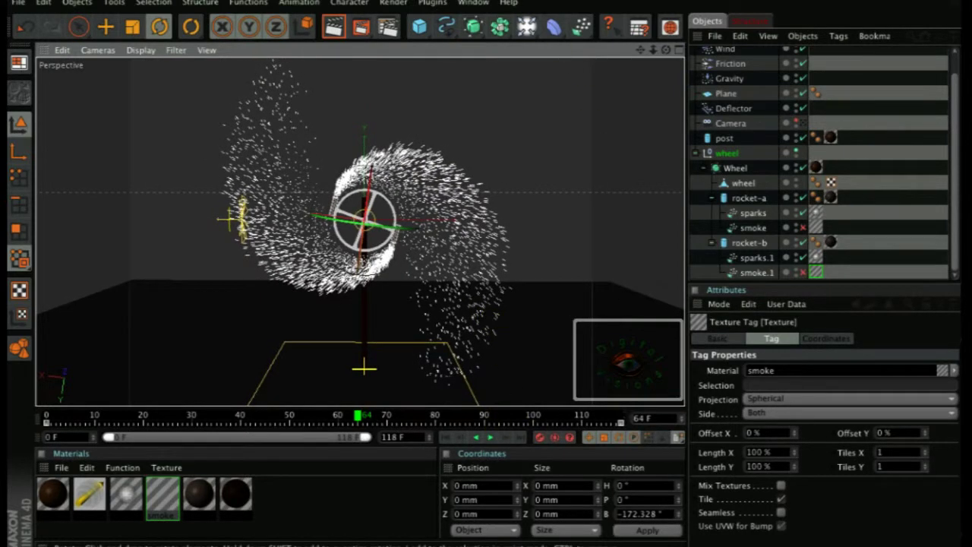
click(334, 27)
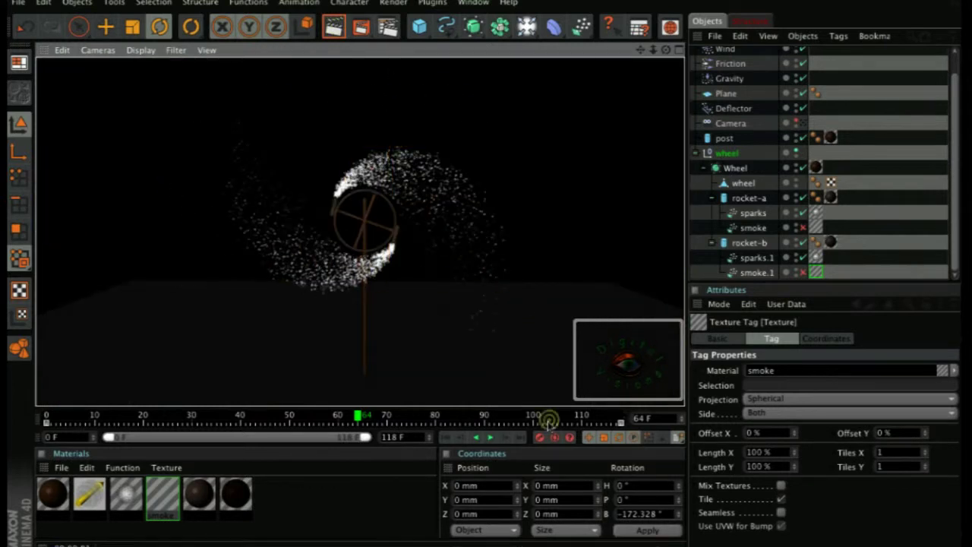
click(491, 436)
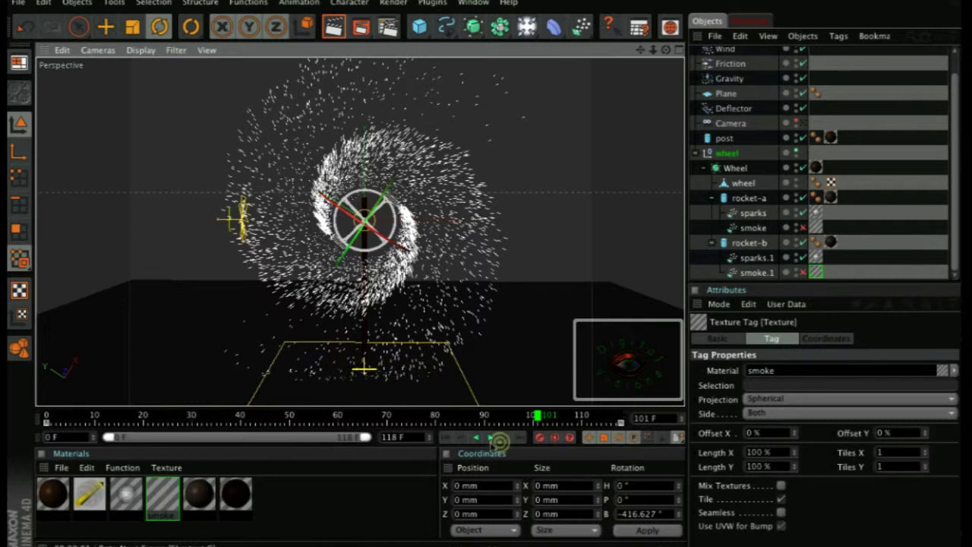
click(490, 438)
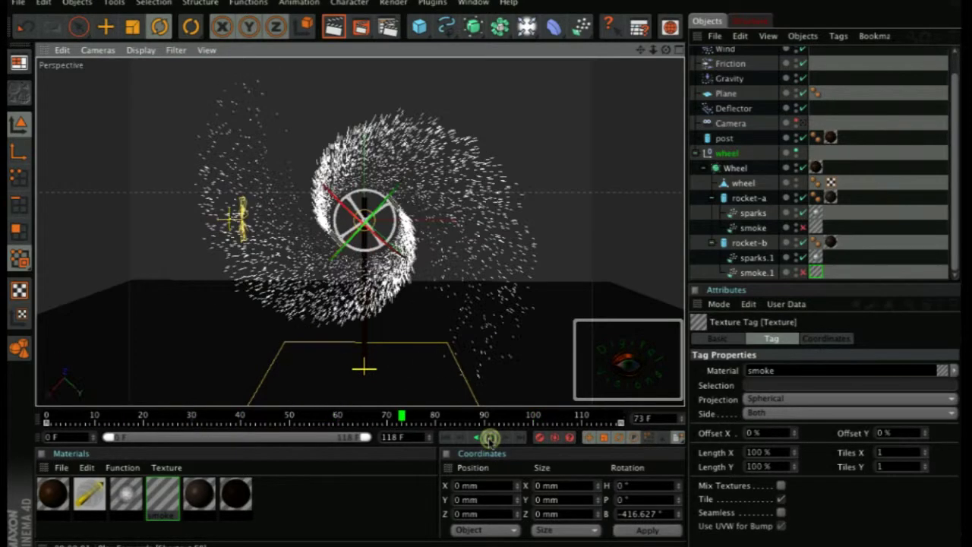
Pause at frame 99 and show the Deflector's 1% bounce, 800 mm size settings
click(490, 438)
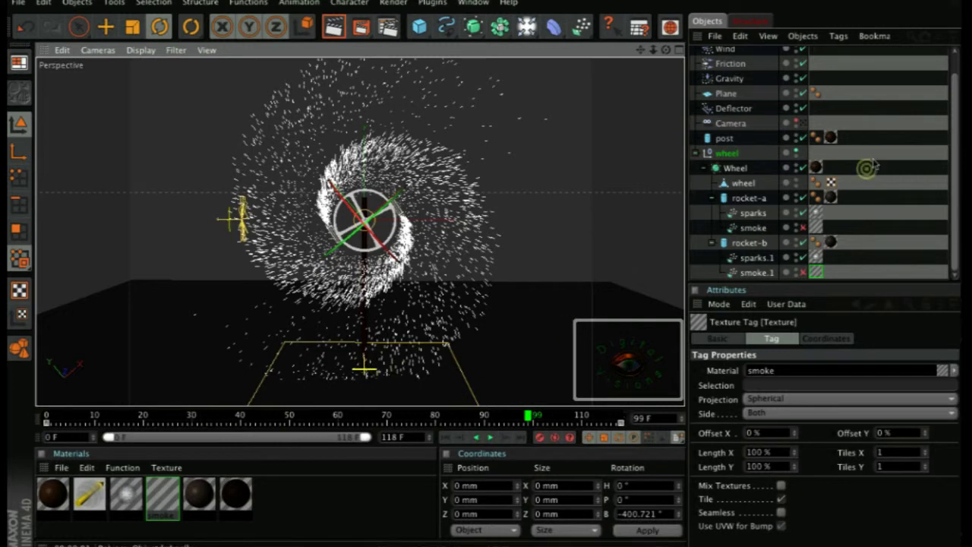
click(729, 109)
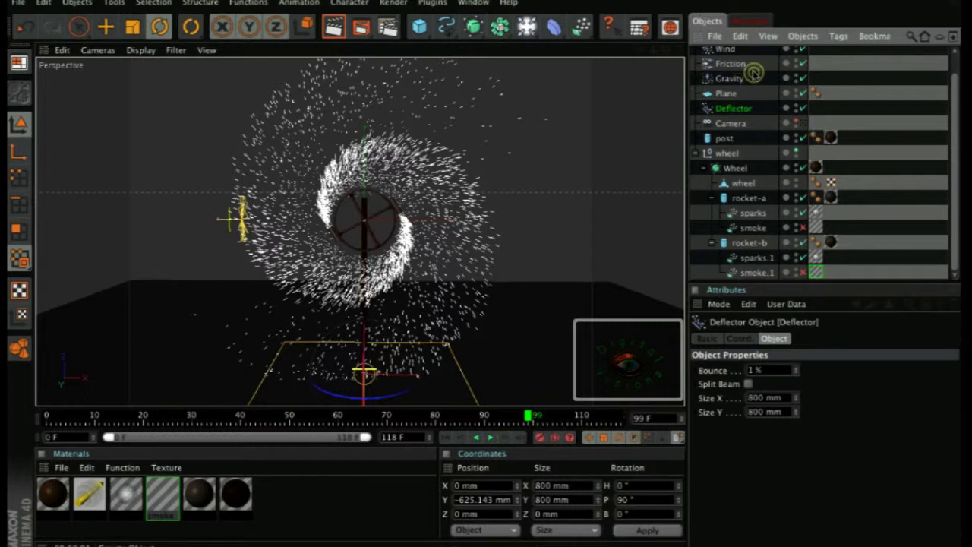
Select the Wind object and replay the animation, stopping around frame 89
click(727, 50)
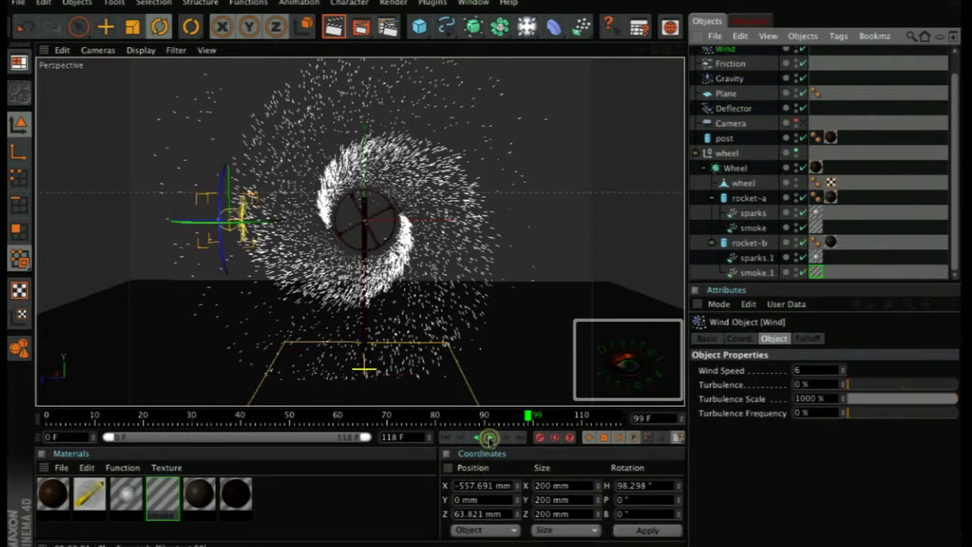
click(491, 436)
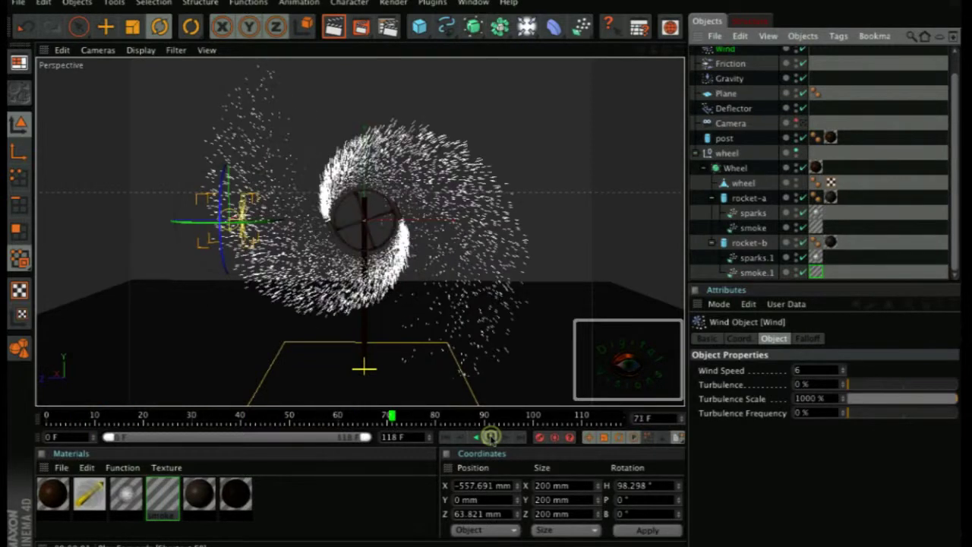
click(490, 437)
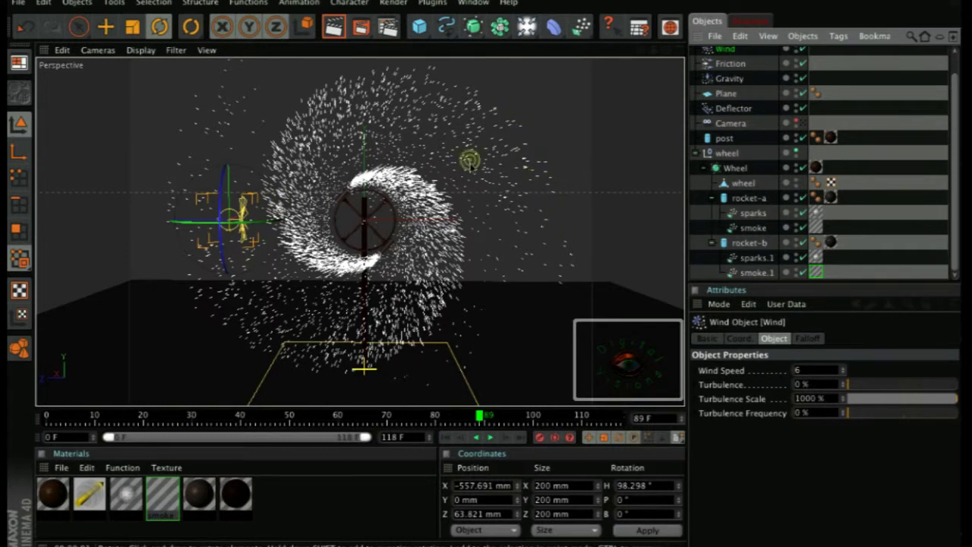
Shift the Wind object further left of the wheel and raise its speed to 15
click(106, 26)
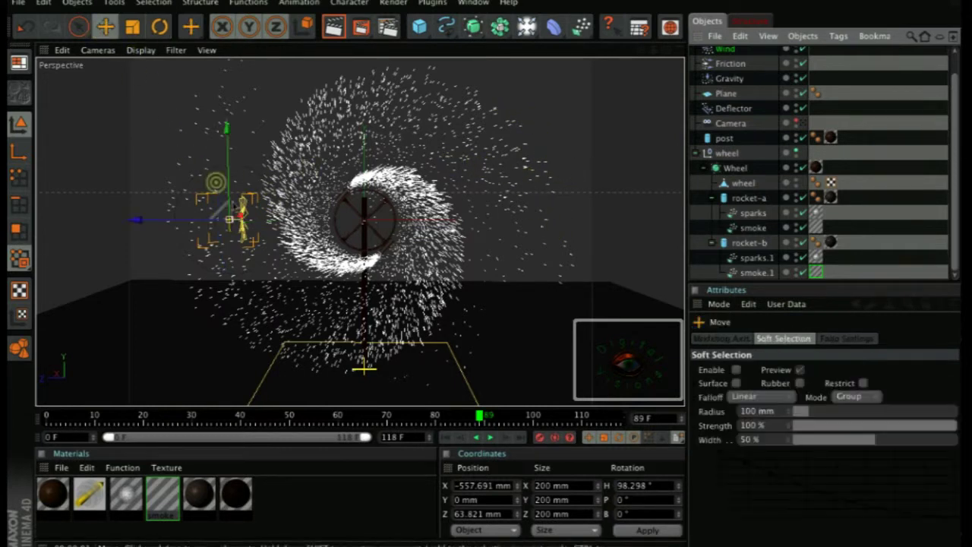
drag(190, 214, 124, 219)
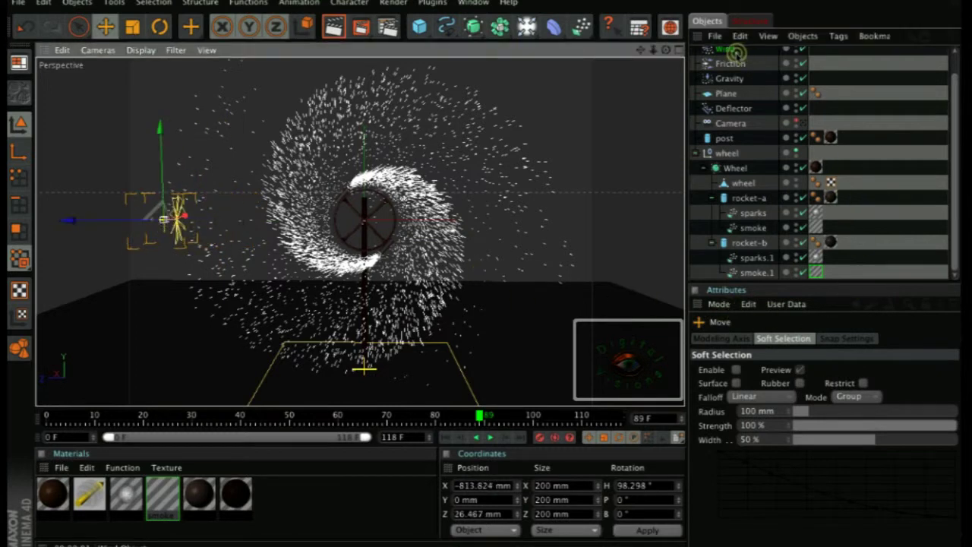
scroll(734, 53, up, 1)
click(734, 53)
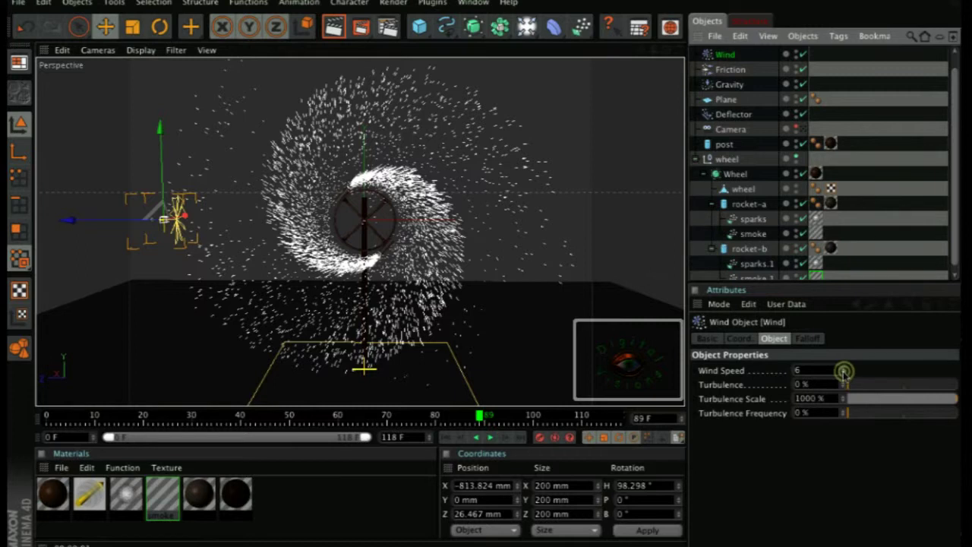
drag(843, 369, 843, 370)
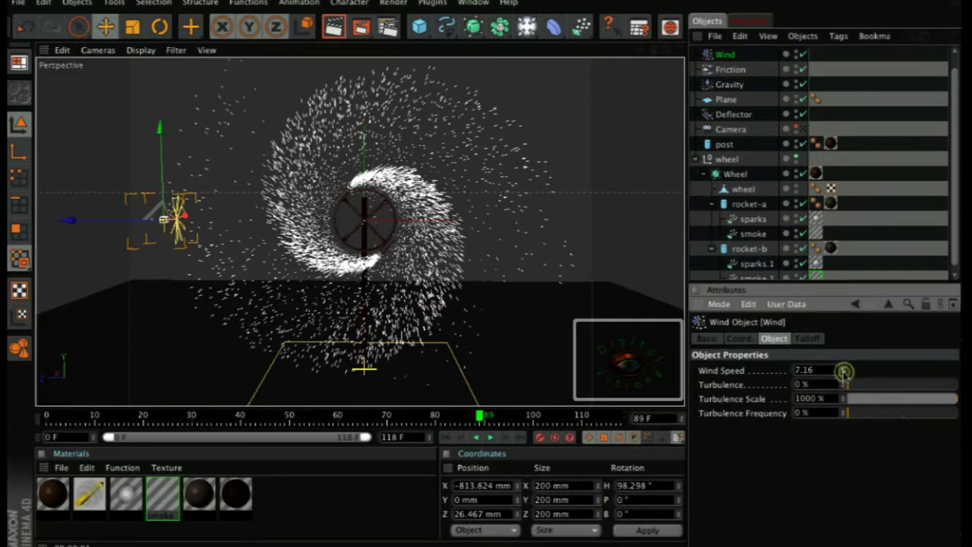
drag(844, 371, 843, 371)
drag(844, 371, 843, 370)
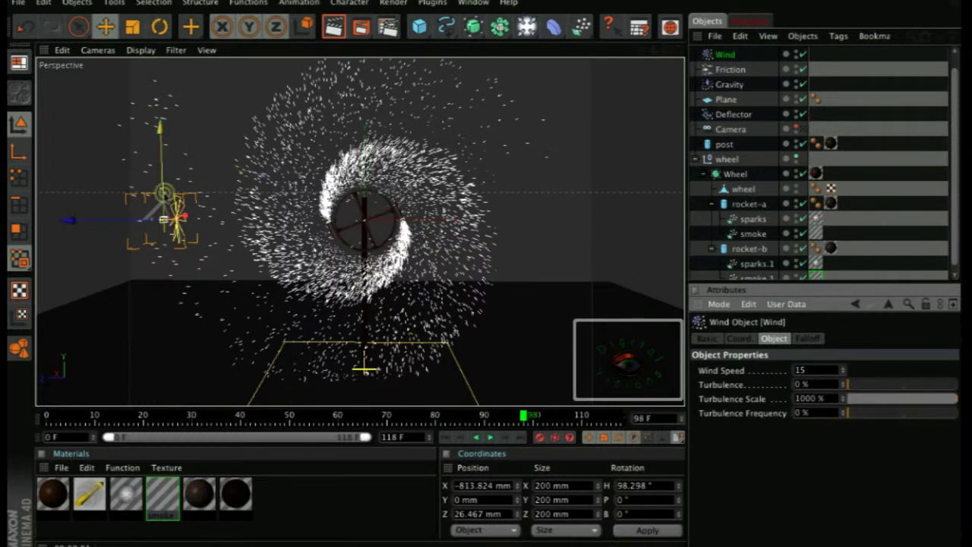
Rotate the Wind to a heading of about 295° and replay the spark simulation
click(158, 25)
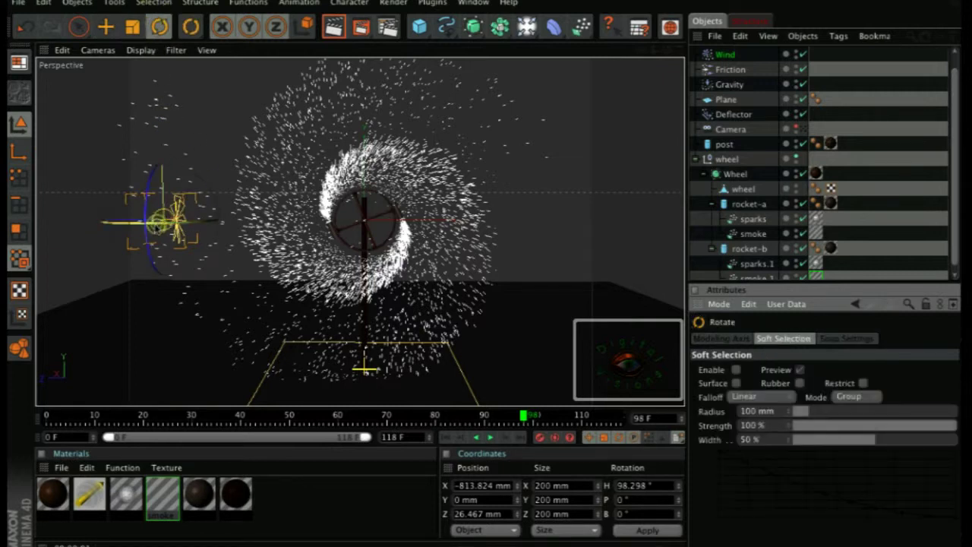
drag(156, 221, 202, 220)
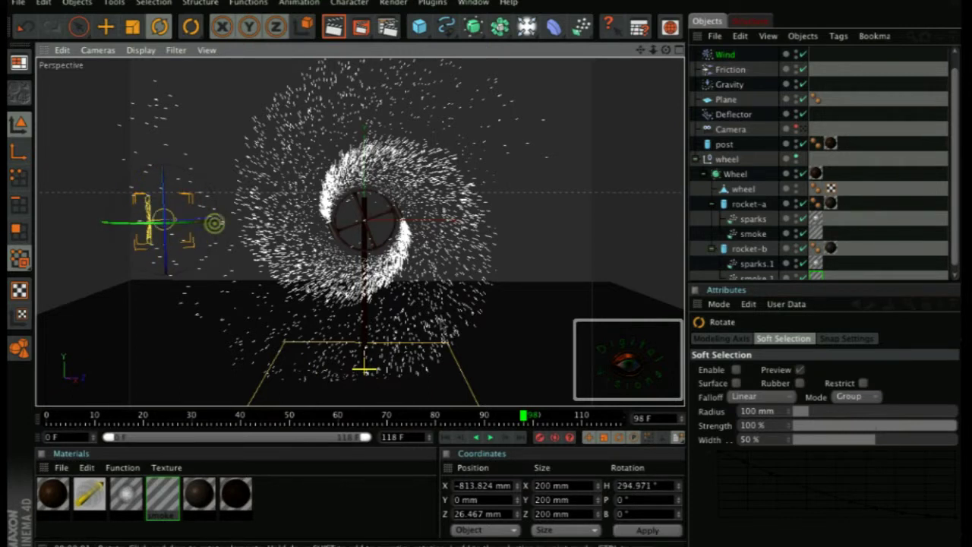
click(489, 436)
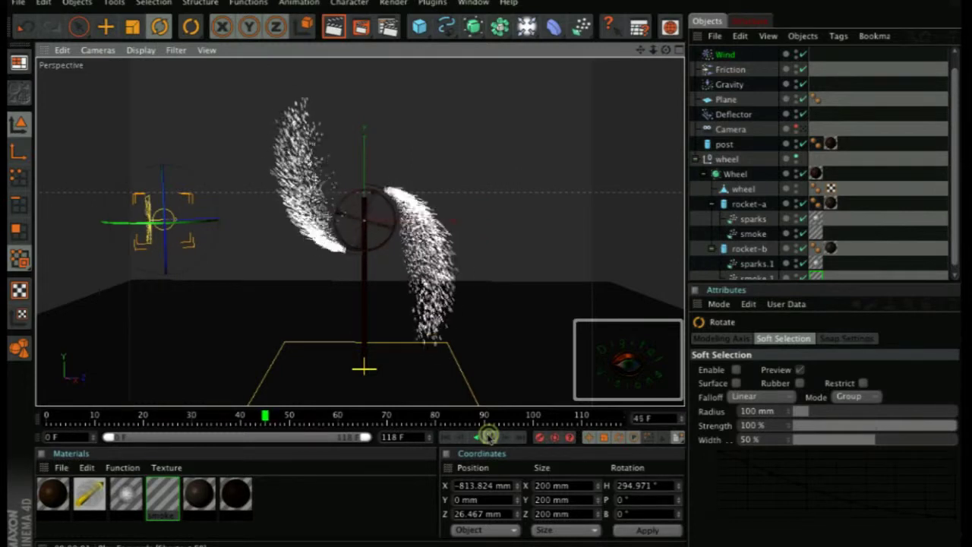
click(488, 437)
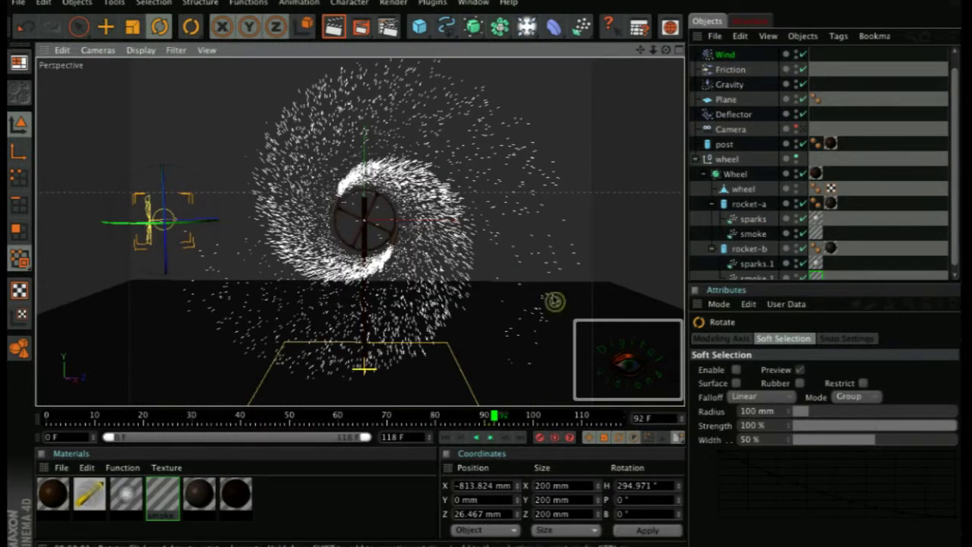
click(362, 25)
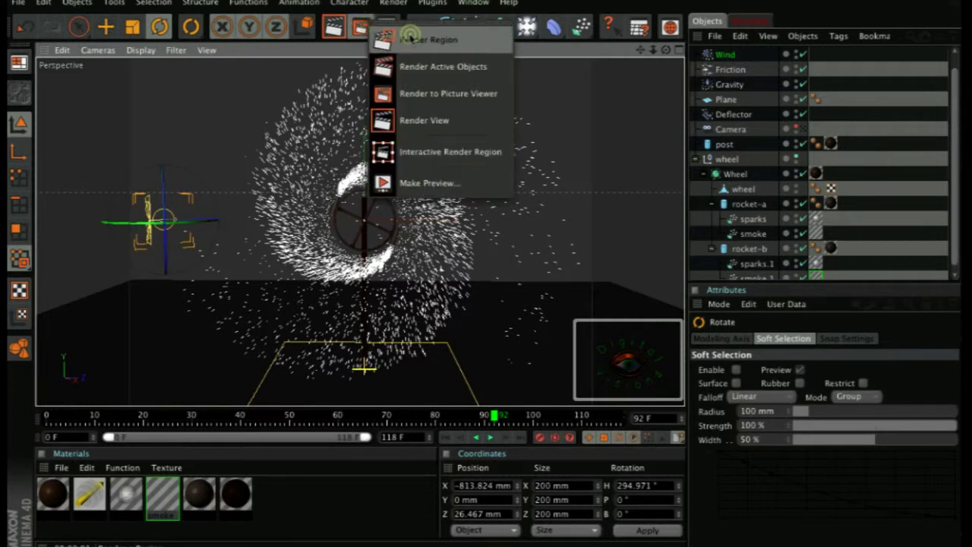
Render a region just right of the wheel, extending it slightly downward
click(410, 38)
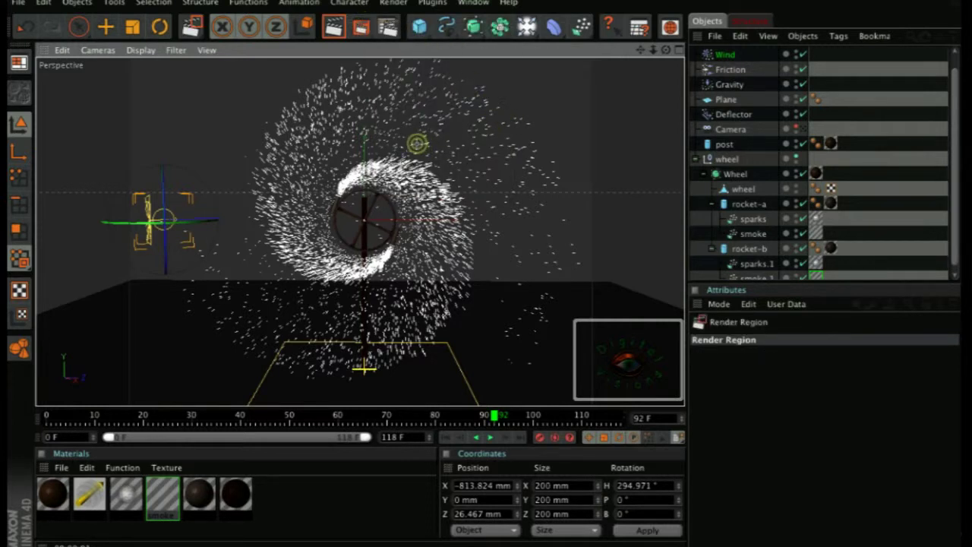
drag(417, 144, 612, 265)
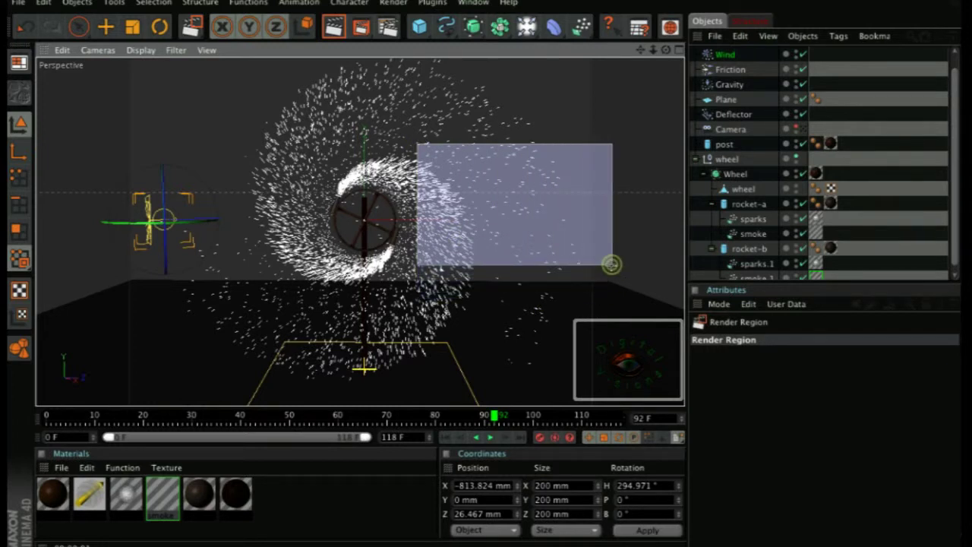
drag(613, 265, 615, 281)
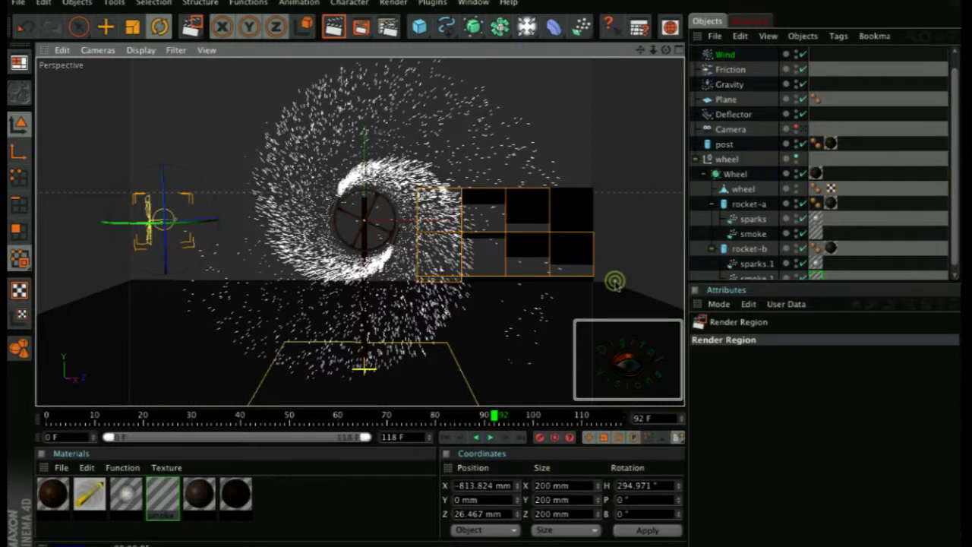
scroll(955, 183, down, 1)
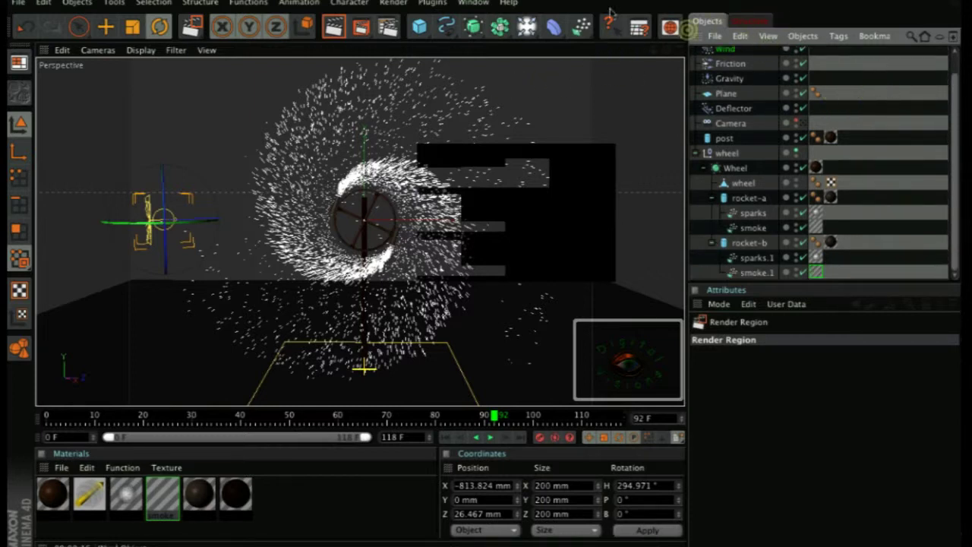
click(527, 26)
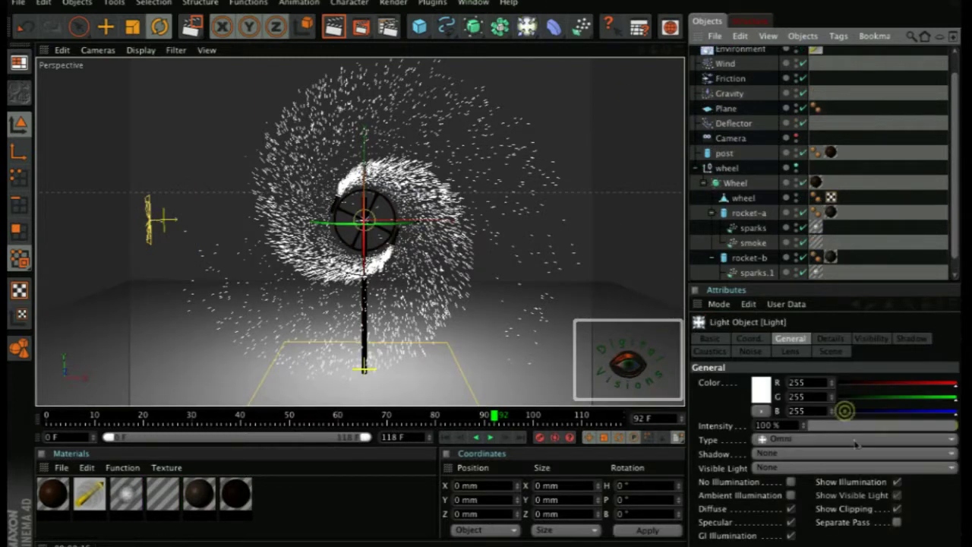
Dim the light to 30% and place it beside the upper-left rocket (X −104.941, Y 96.991 mm)
drag(926, 424, 854, 436)
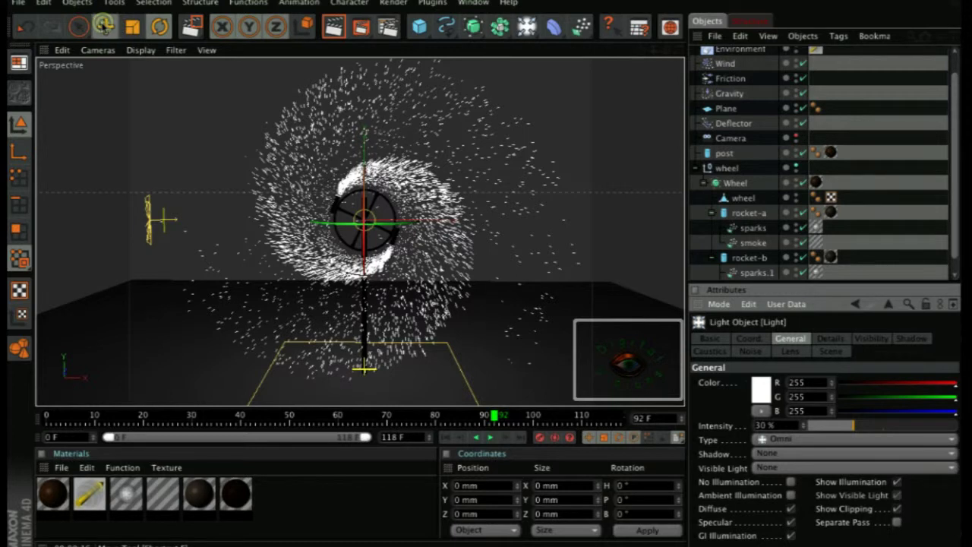
click(104, 27)
drag(366, 152, 445, 133)
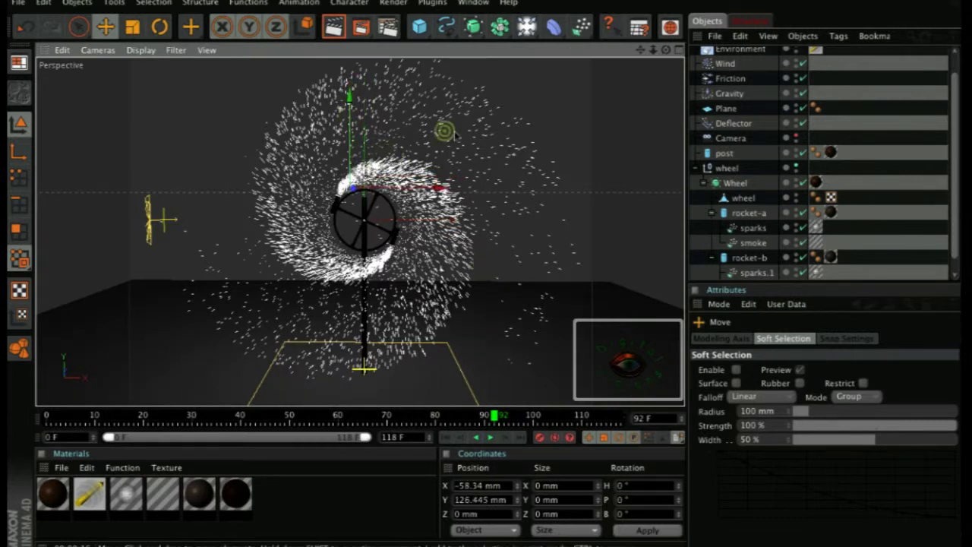
alt+right_drag(495, 134, 559, 133)
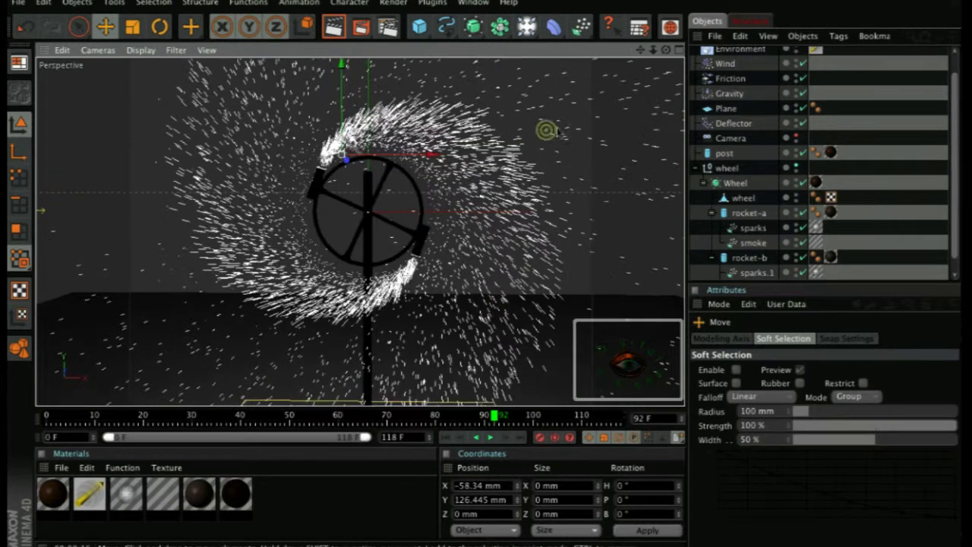
alt+drag(558, 133, 518, 205)
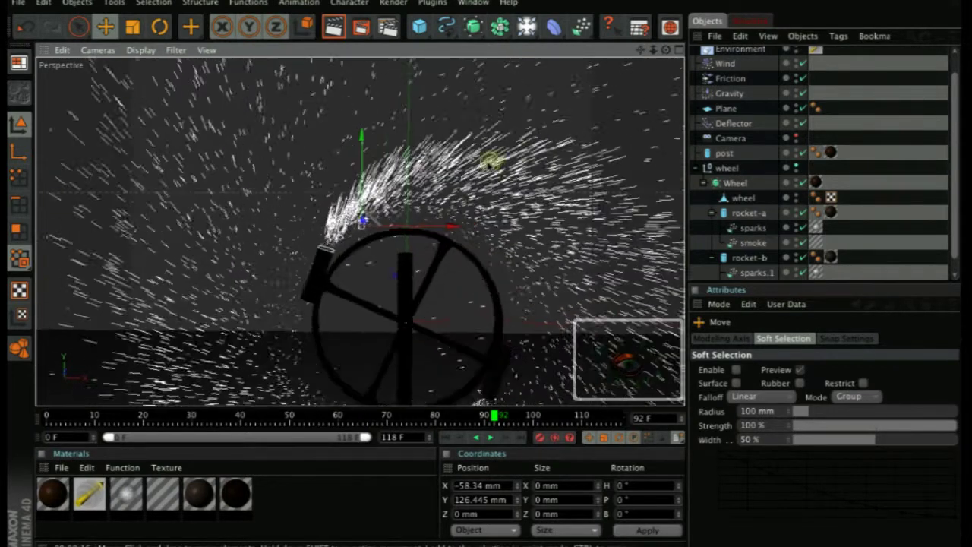
alt+drag(492, 159, 324, 246)
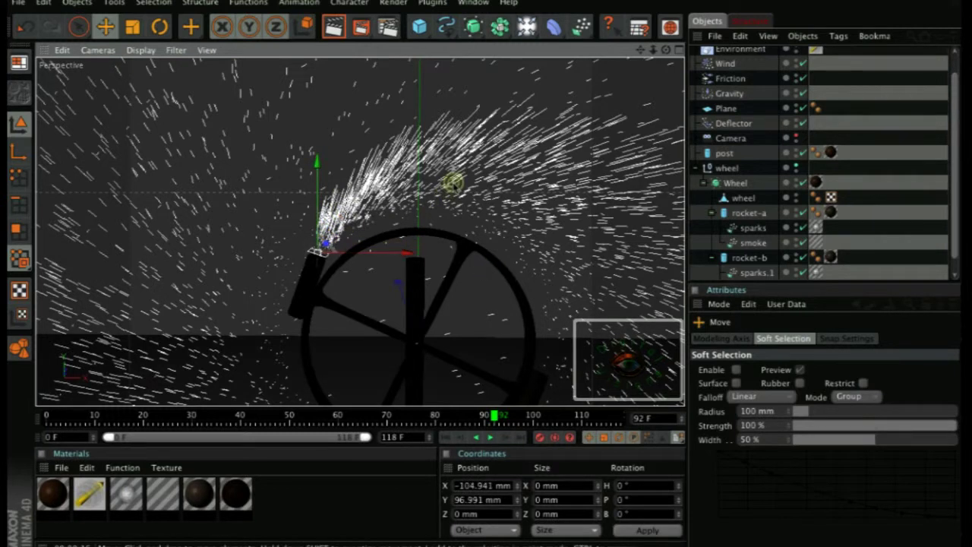
scroll(769, 60, up, 2)
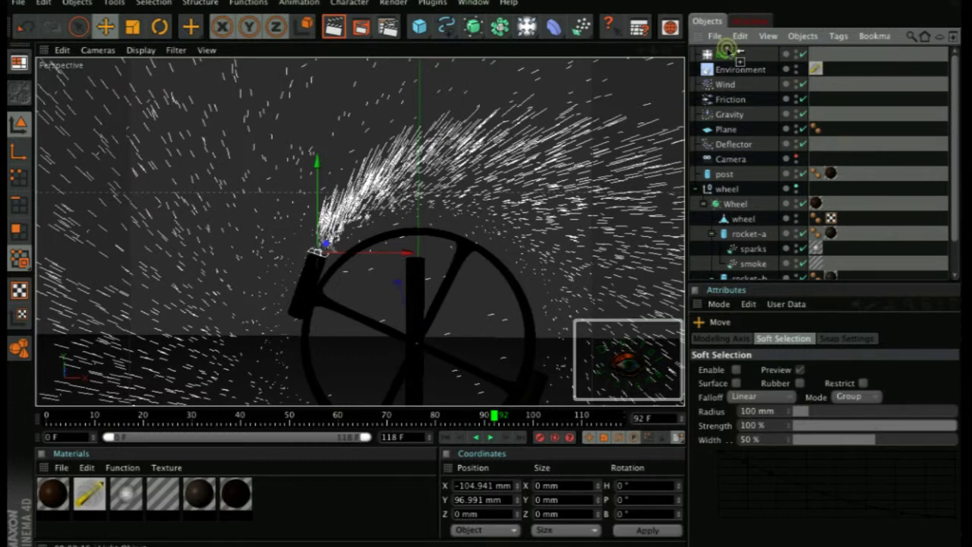
Duplicate the light as Light.1 and move it to the lower rocket (X 105.471, Y −98.249 mm)
ctrl+drag(727, 51, 727, 54)
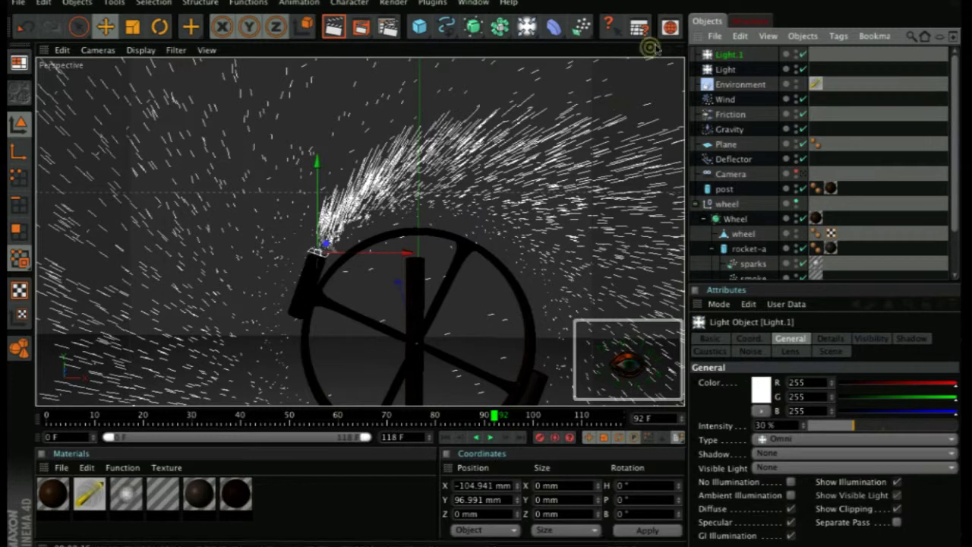
drag(645, 44, 468, 251)
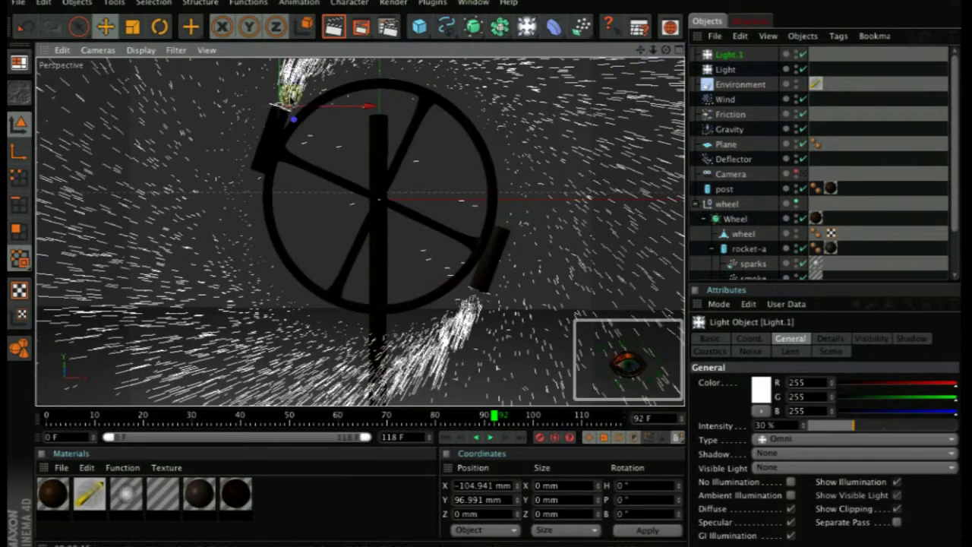
drag(293, 95, 486, 268)
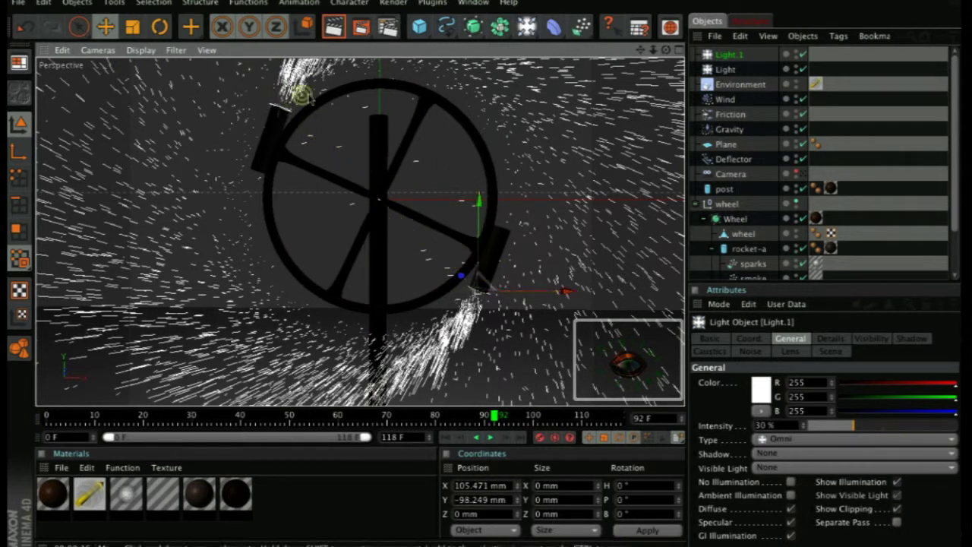
scroll(479, 84, down, 5)
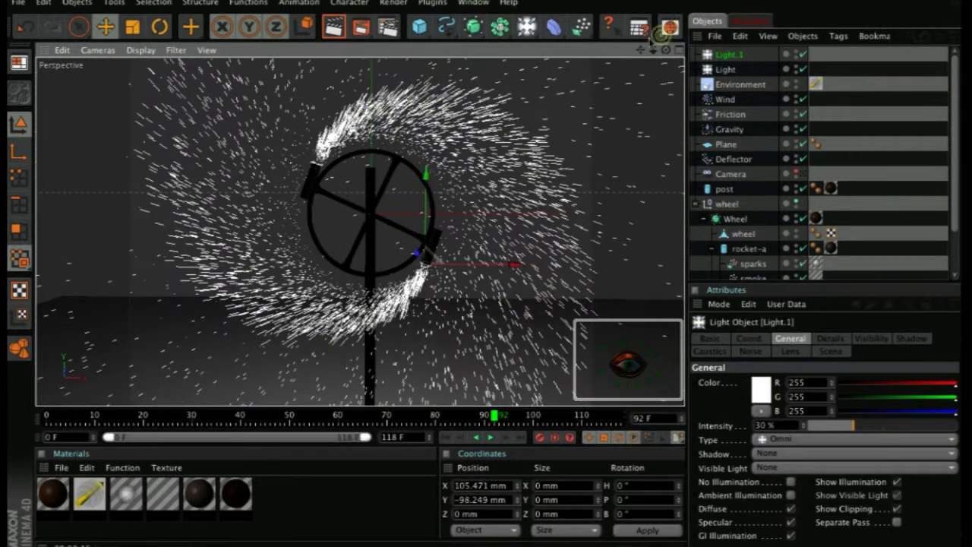
drag(667, 50, 45, 232)
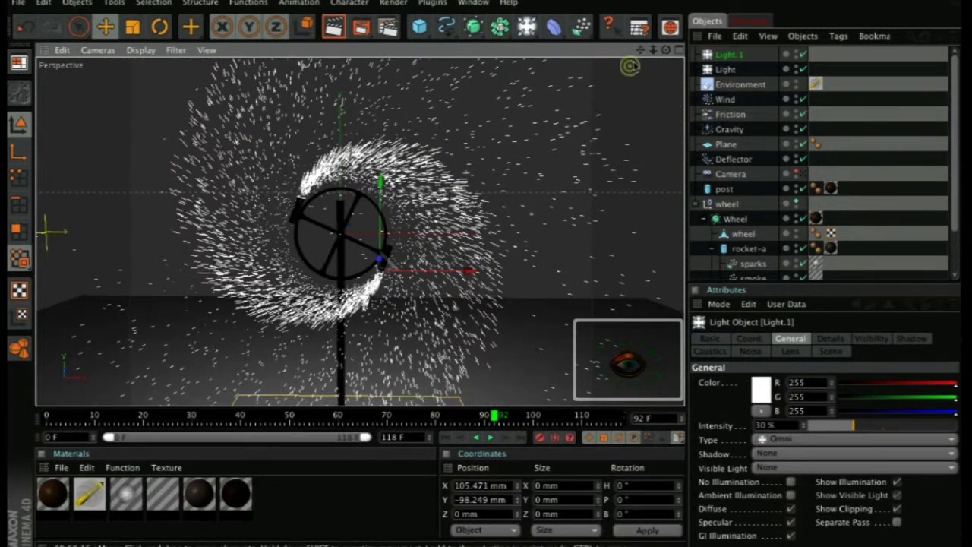
drag(638, 49, 529, 114)
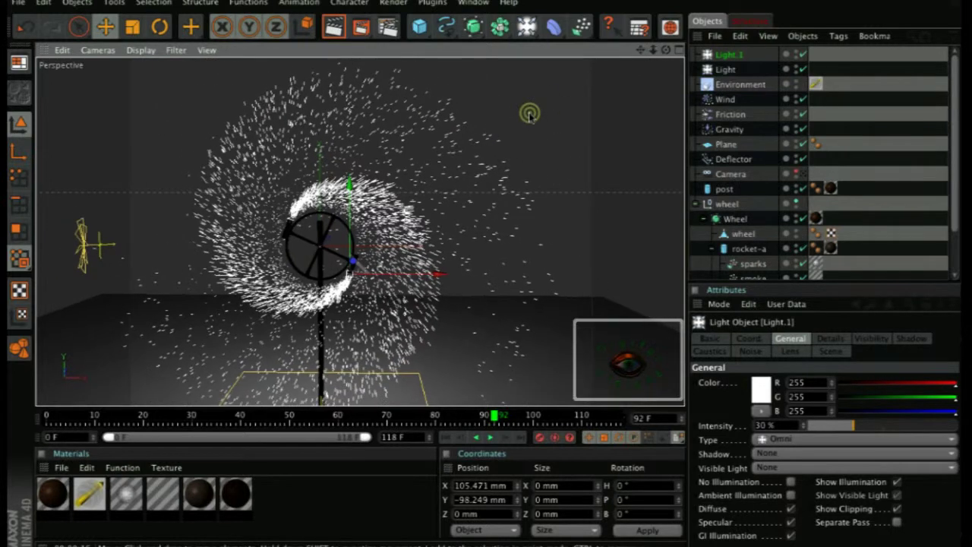
Duplicate Light.1 as Light.2 and move it left to X −22.929 mm
click(723, 53)
ctrl+drag(724, 50, 410, 137)
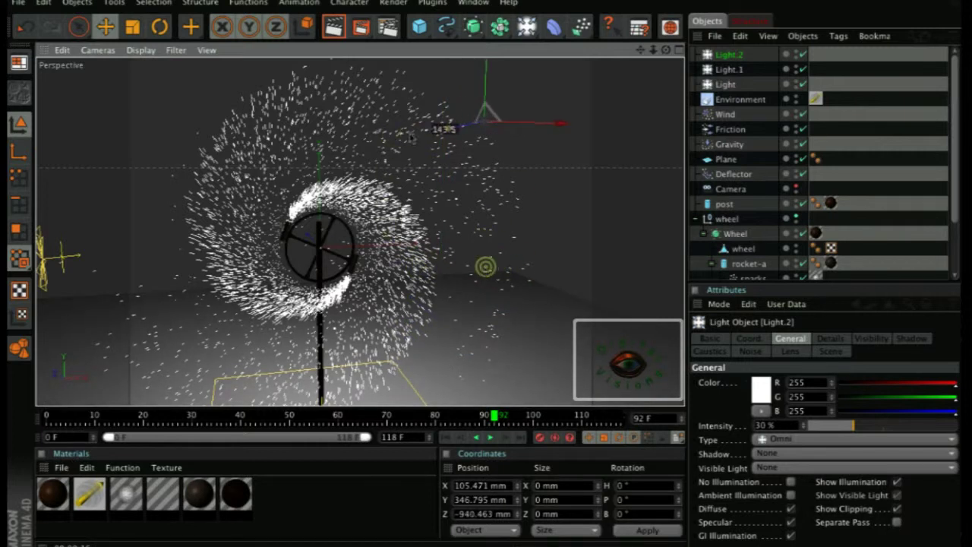
drag(532, 123, 449, 122)
Move Light.2 back along Z, set its intensity to 60% and shadows to Shadow Maps (Soft)
drag(379, 126, 486, 267)
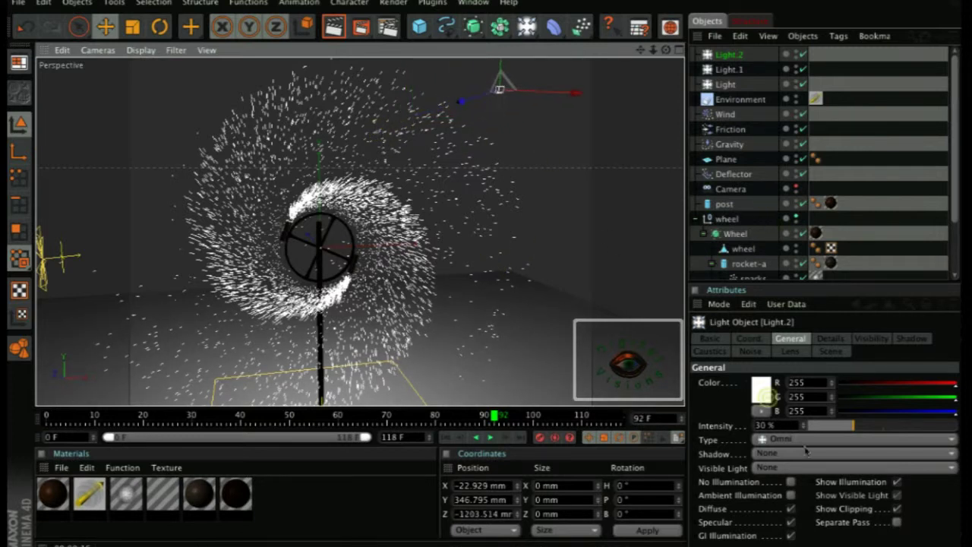
click(855, 427)
drag(855, 428, 921, 424)
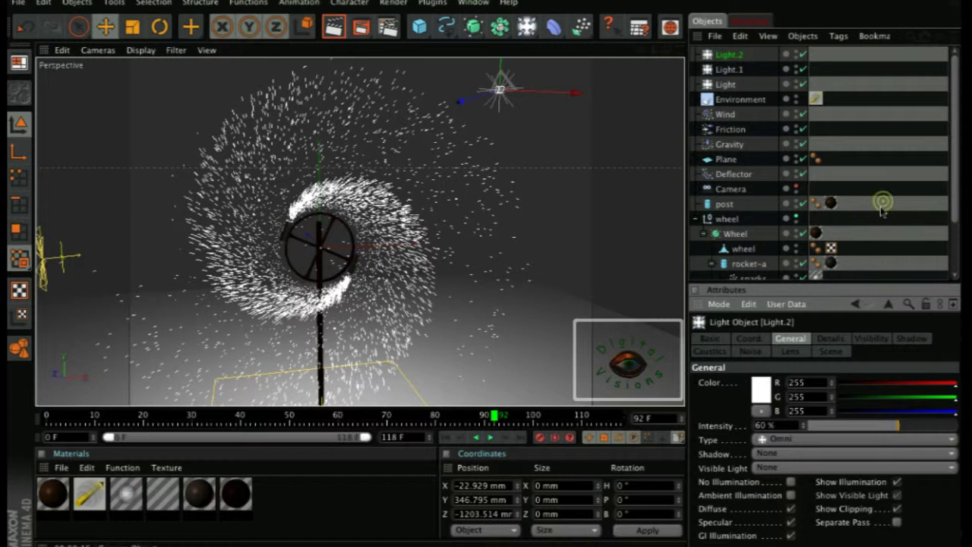
click(769, 452)
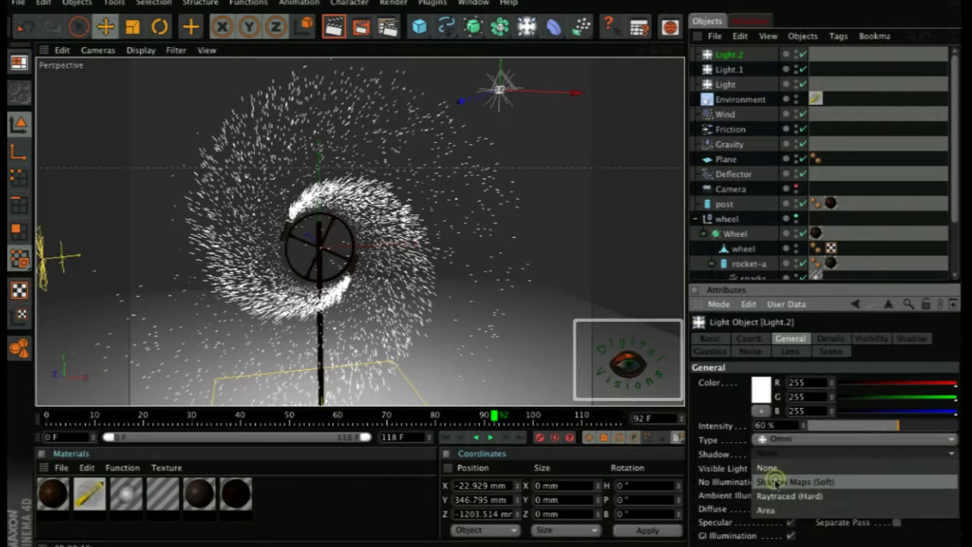
click(776, 481)
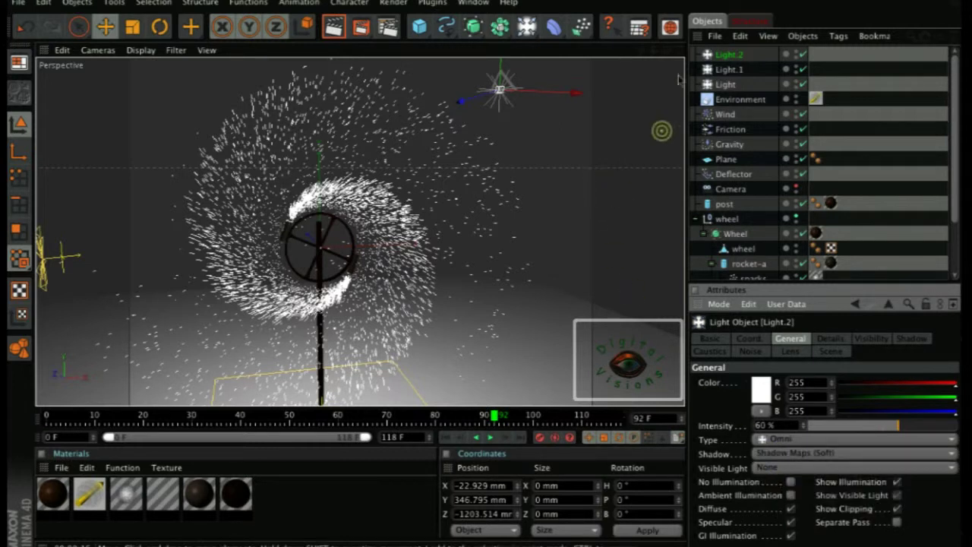
Parent Light and Light.1 under the Wheel object in the Object Manager
drag(666, 50, 489, 268)
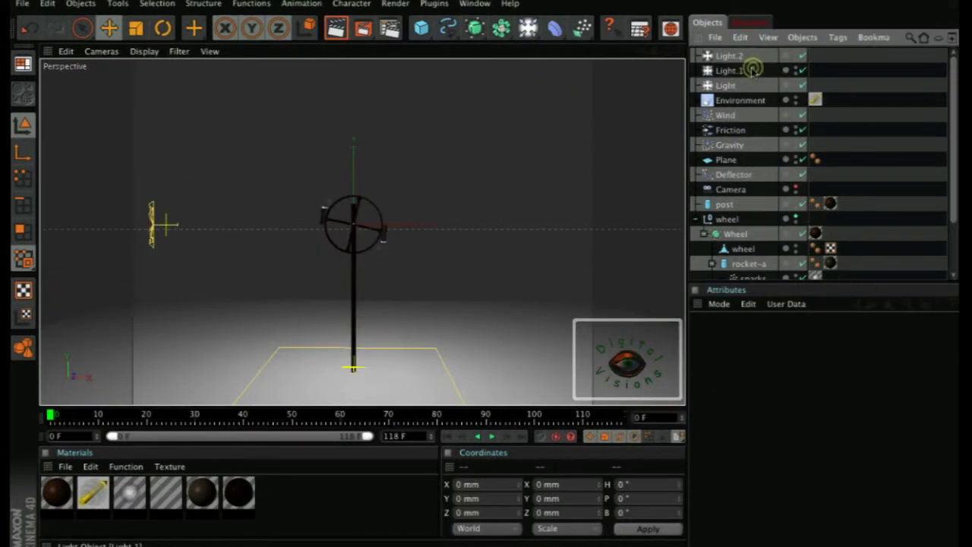
drag(752, 68, 711, 228)
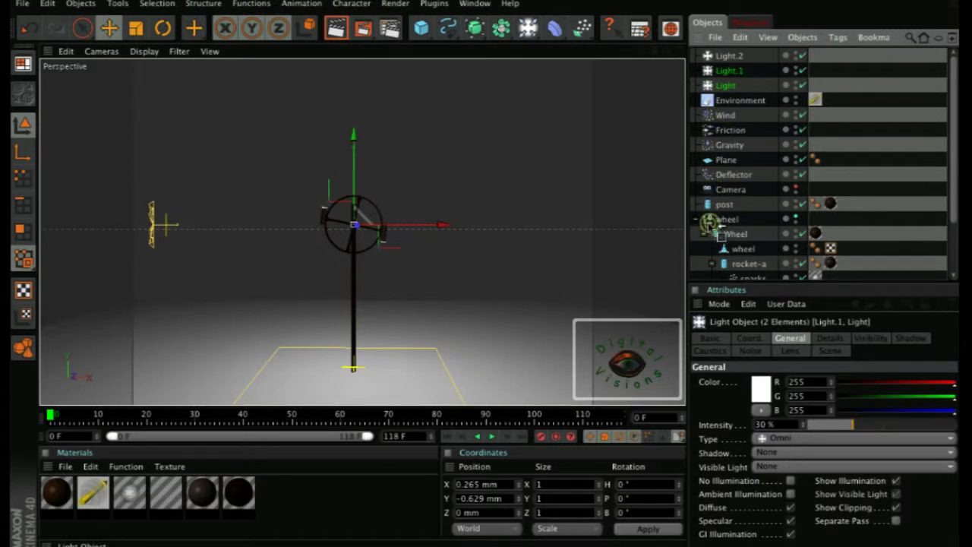
drag(709, 222, 714, 233)
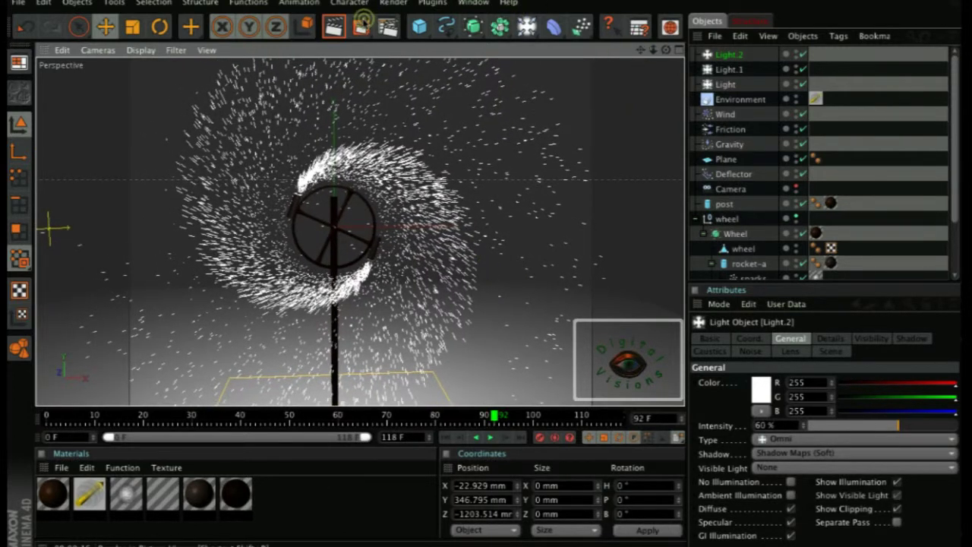
Choose Interactive Render Region from the Render View flyout
drag(360, 21, 392, 37)
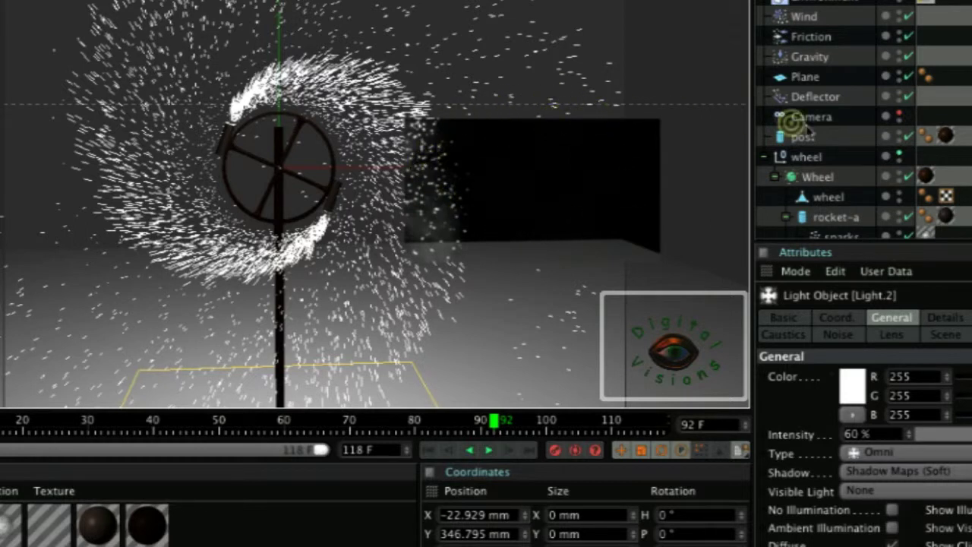
Set smoke.1's particle Lifetime to 80 F, then play back and stop at frame 69
scroll(864, 120, down, 4)
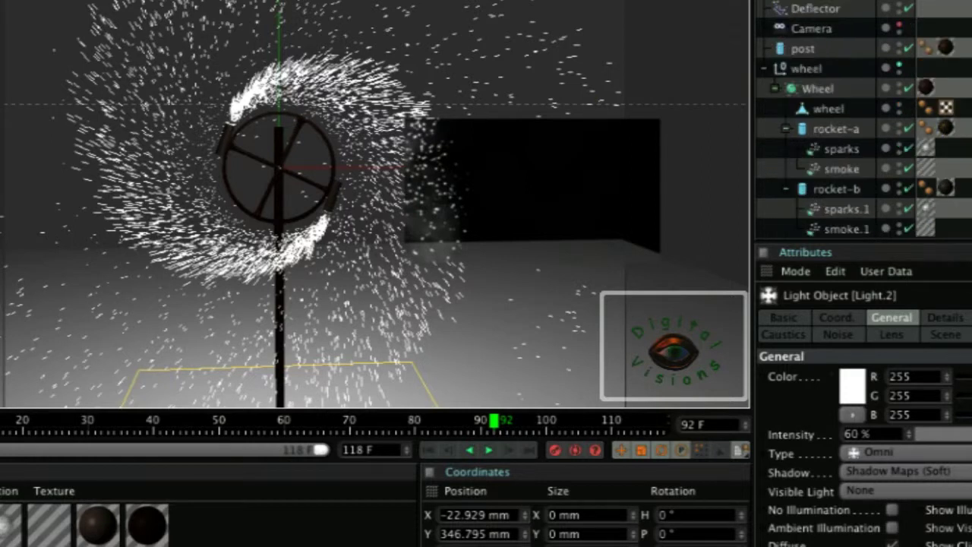
click(832, 230)
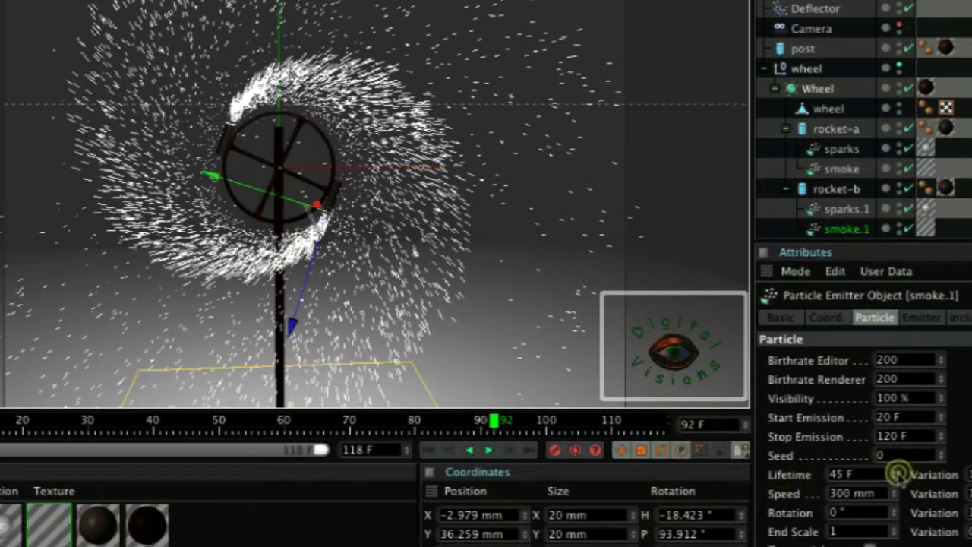
drag(897, 475, 895, 475)
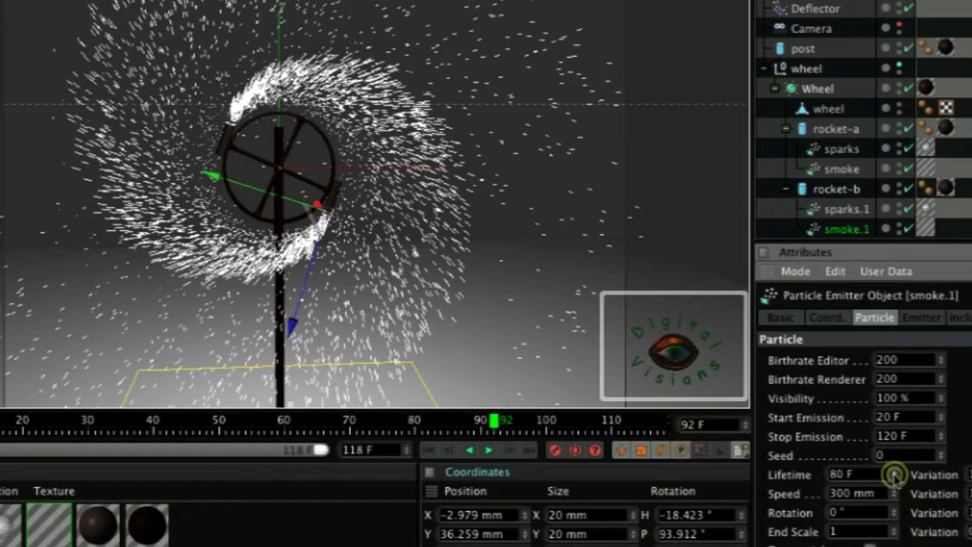
click(488, 450)
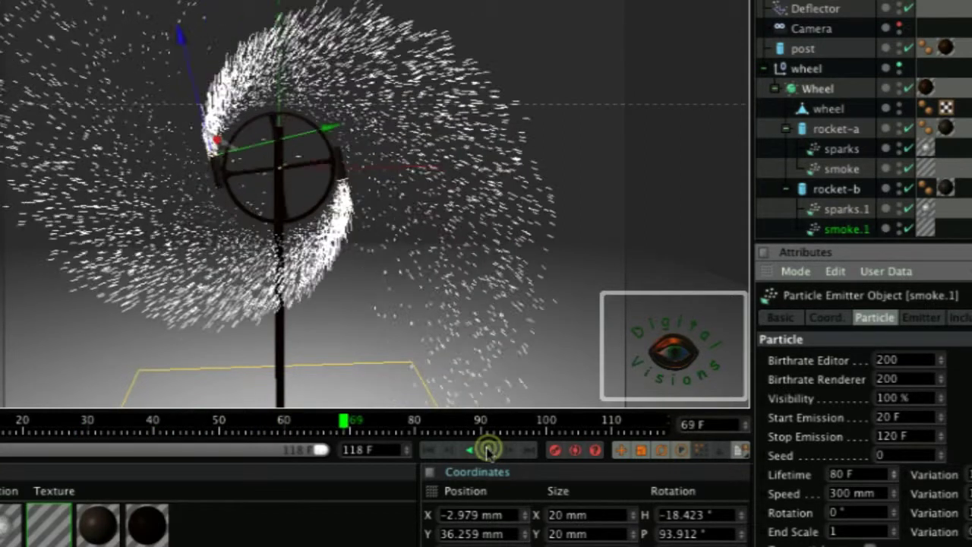
click(489, 449)
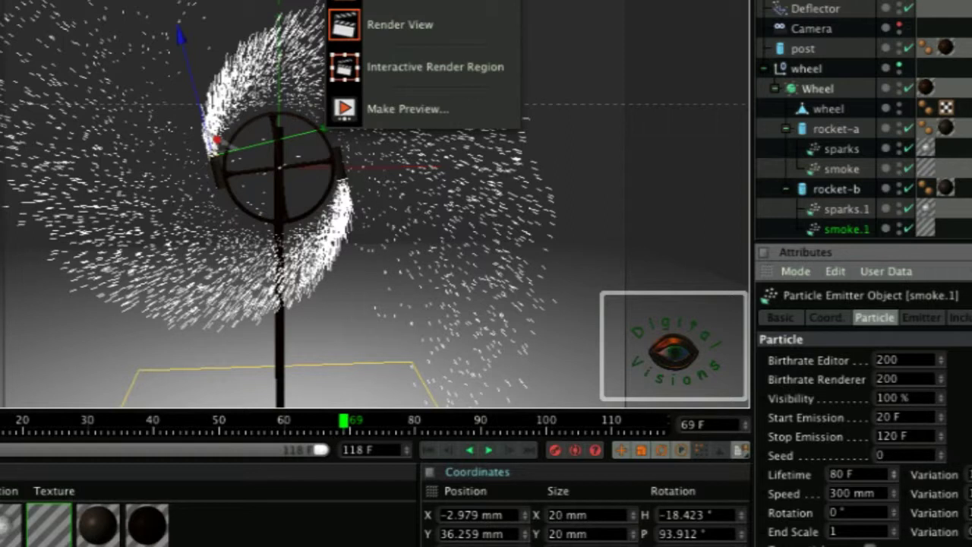
Close the render flyout and drag a render region around the wheel and its smoke
click(423, 95)
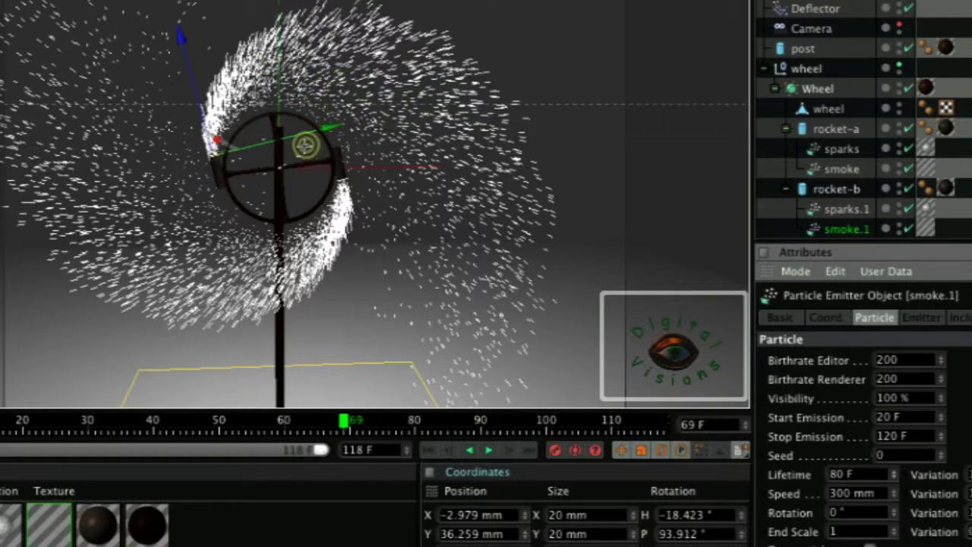
drag(305, 146, 623, 246)
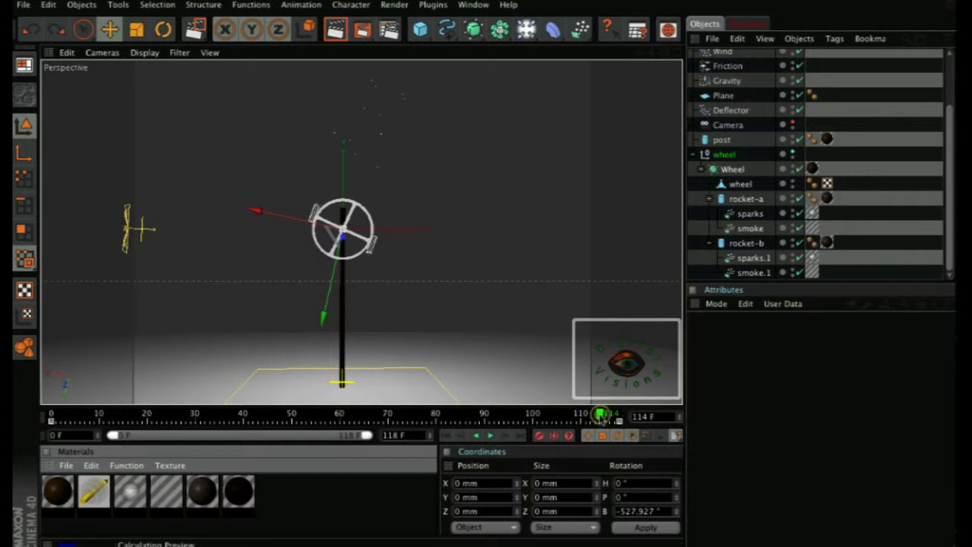
Play the spinning wheel animation twice, rewinding to frame 0 each time
drag(600, 414, 51, 414)
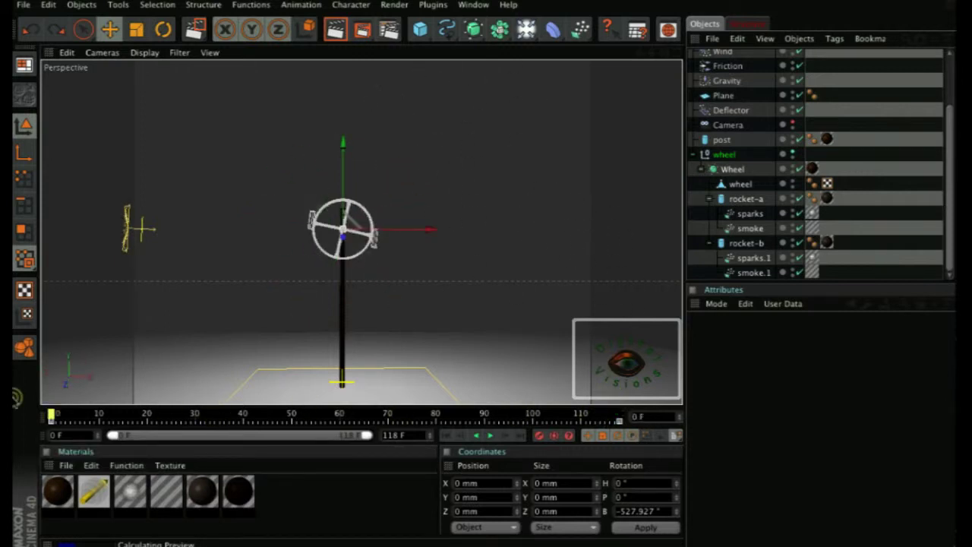
click(490, 435)
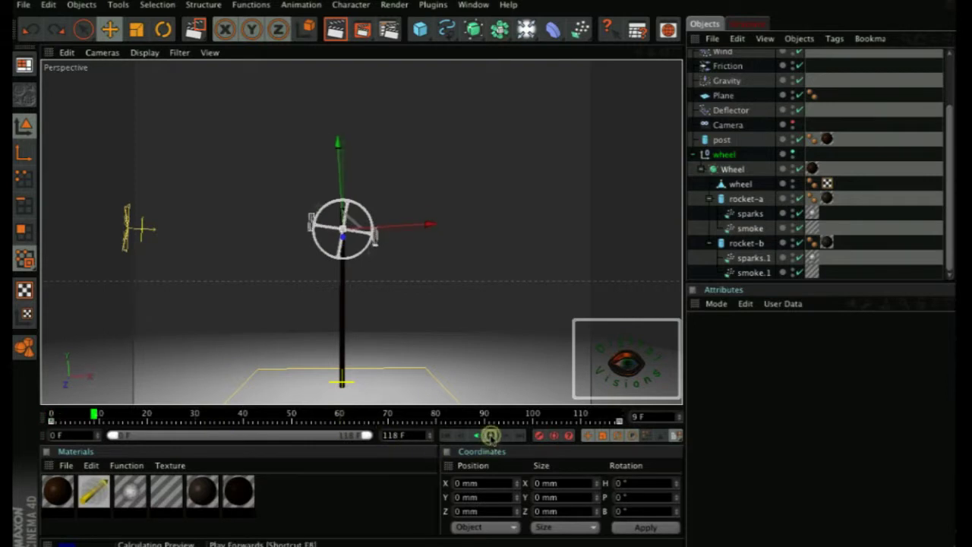
click(282, 414)
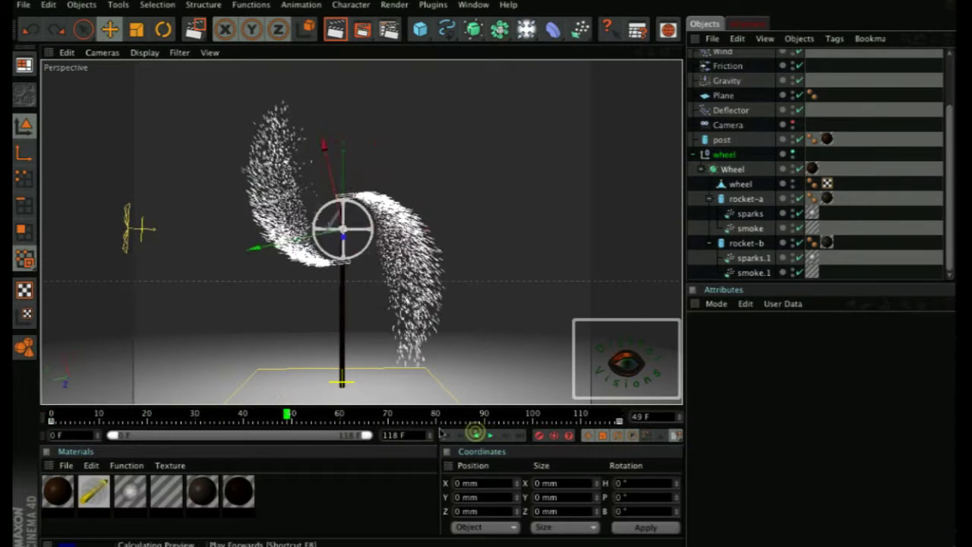
drag(285, 414, 50, 414)
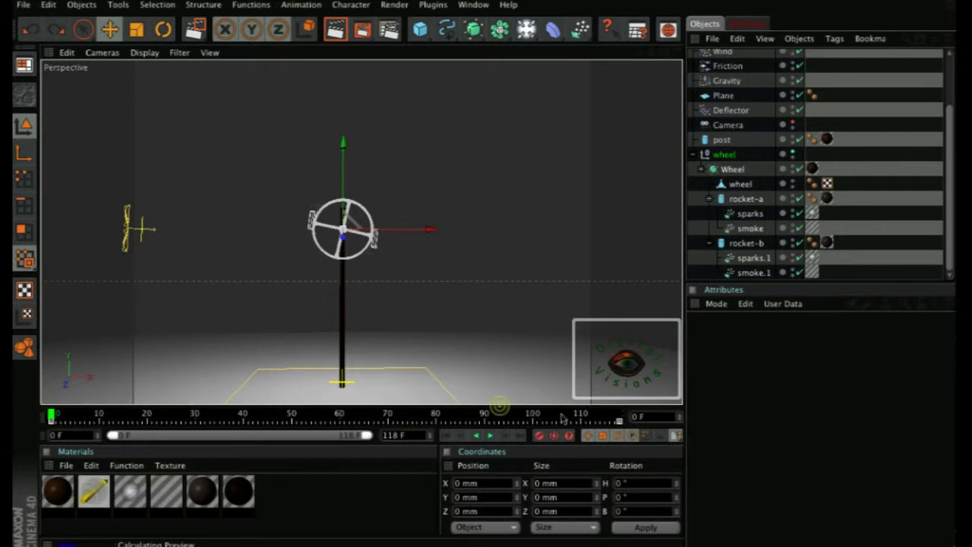
click(490, 435)
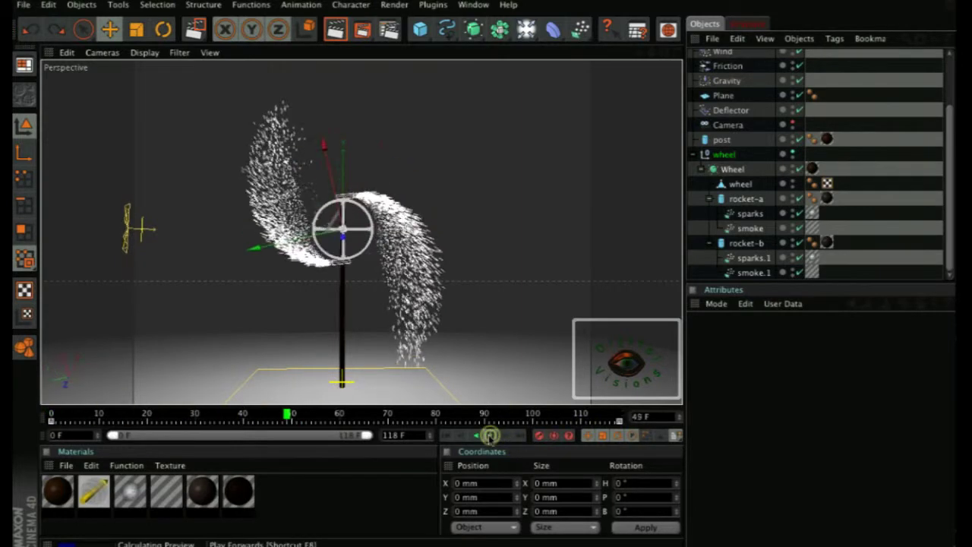
drag(316, 411, 50, 414)
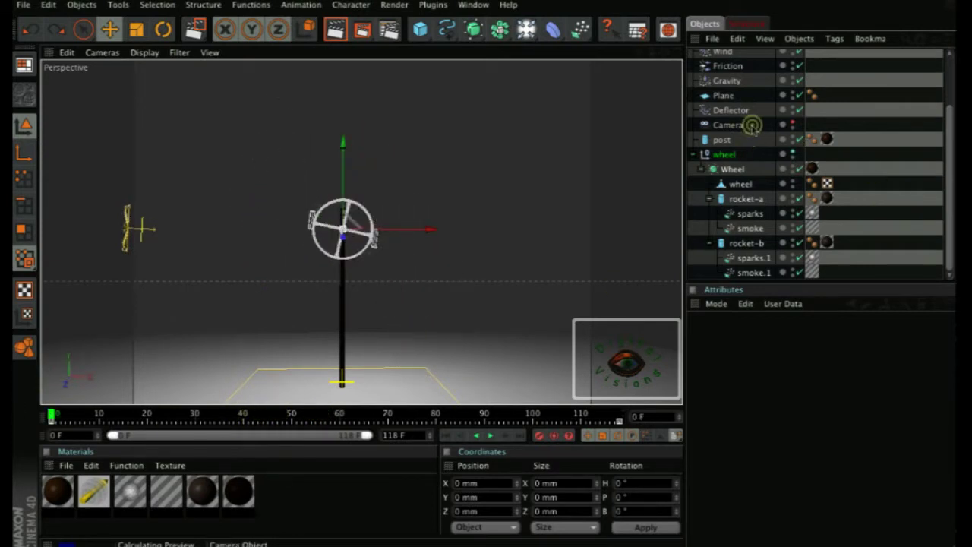
Review the sparks and smoke emitters, then select the wheel group null
click(750, 214)
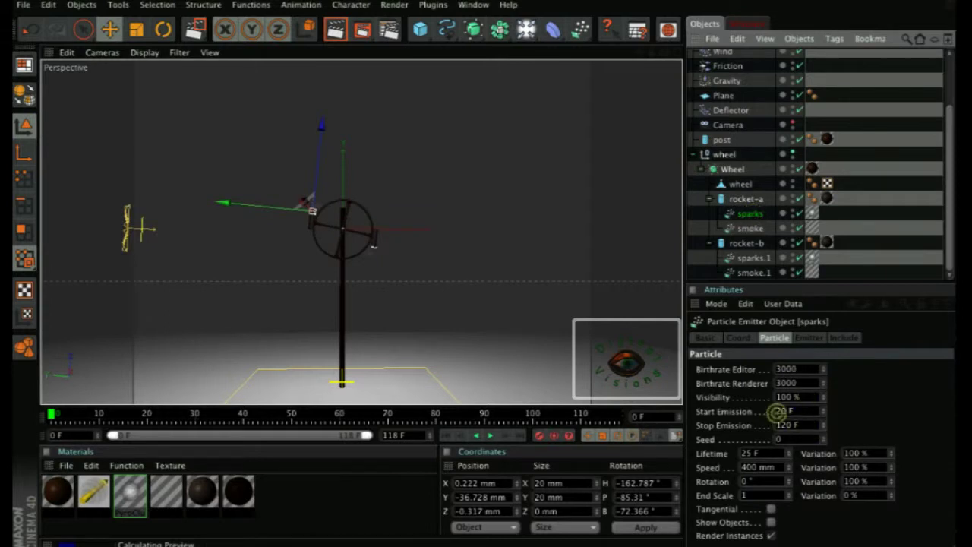
click(750, 227)
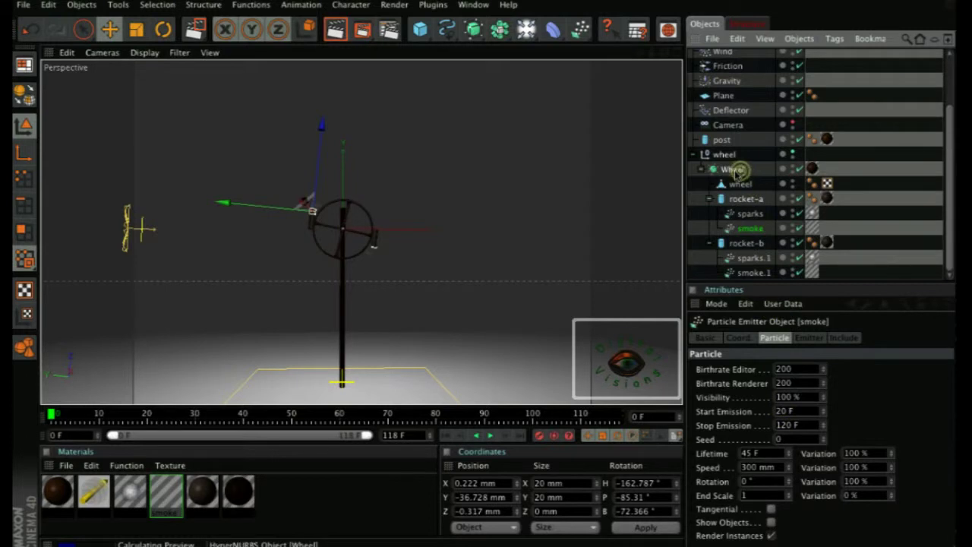
click(726, 154)
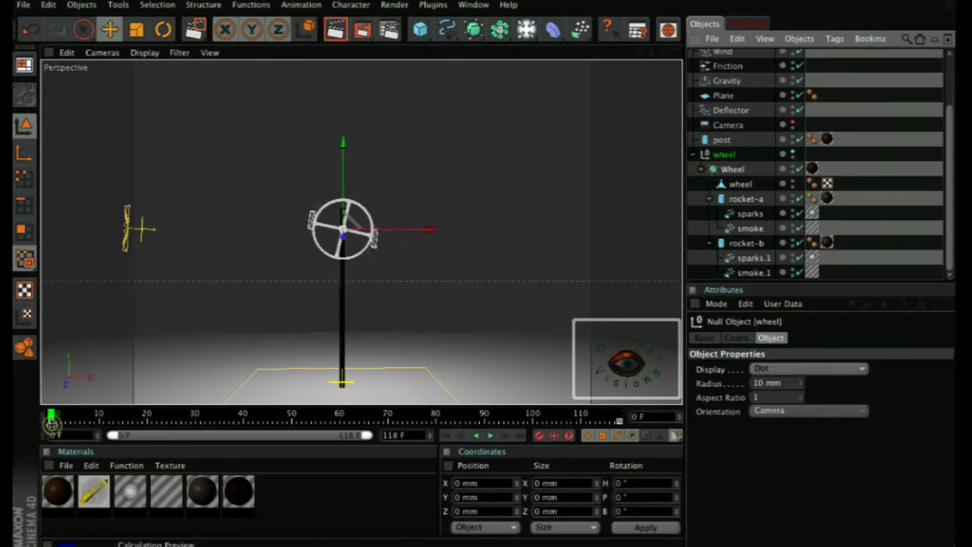
Move the wheel's rotation key from frame 21 to frame 22 and replay to check
click(50, 423)
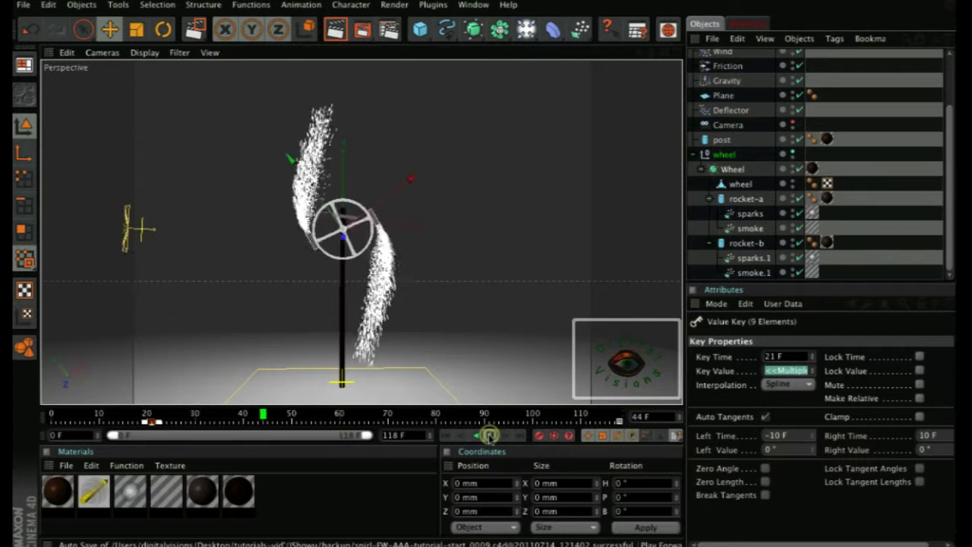
click(490, 435)
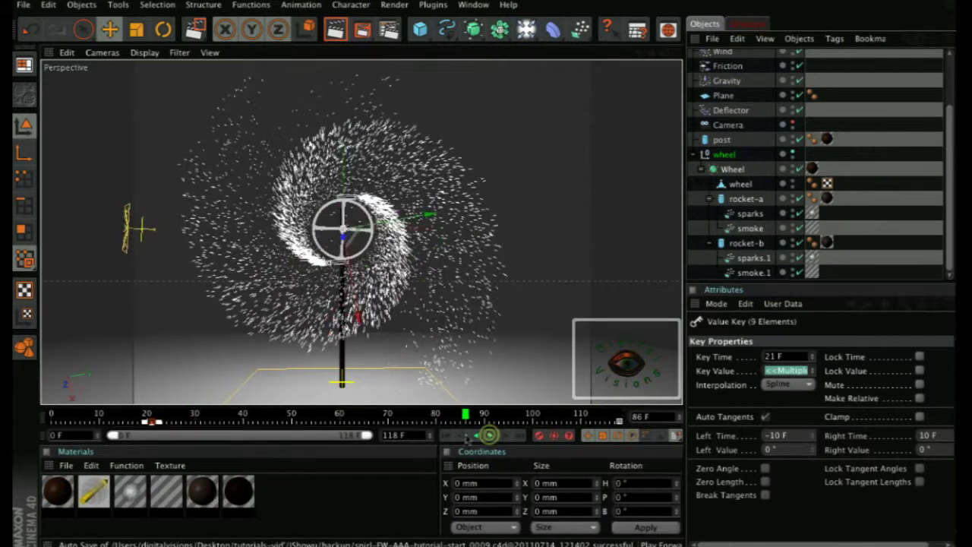
drag(152, 420, 162, 421)
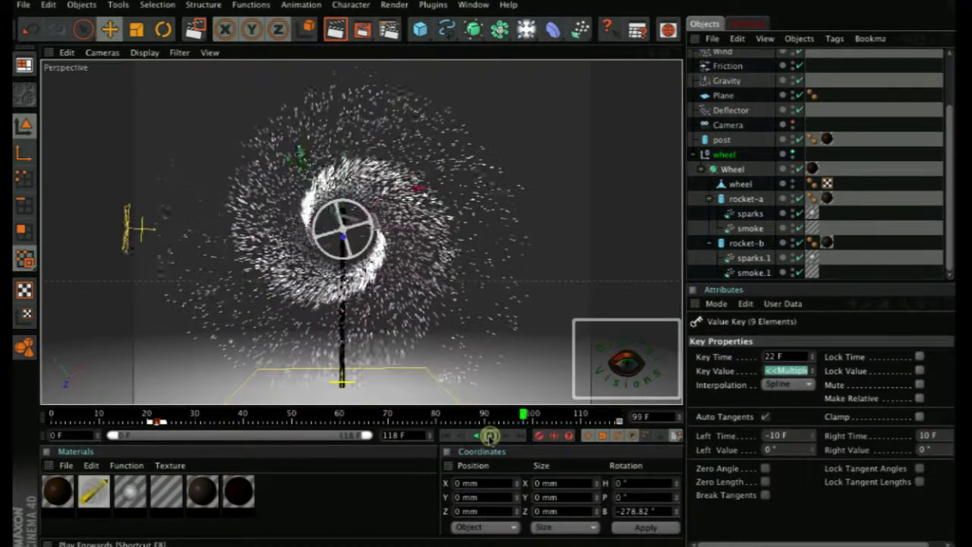
click(490, 436)
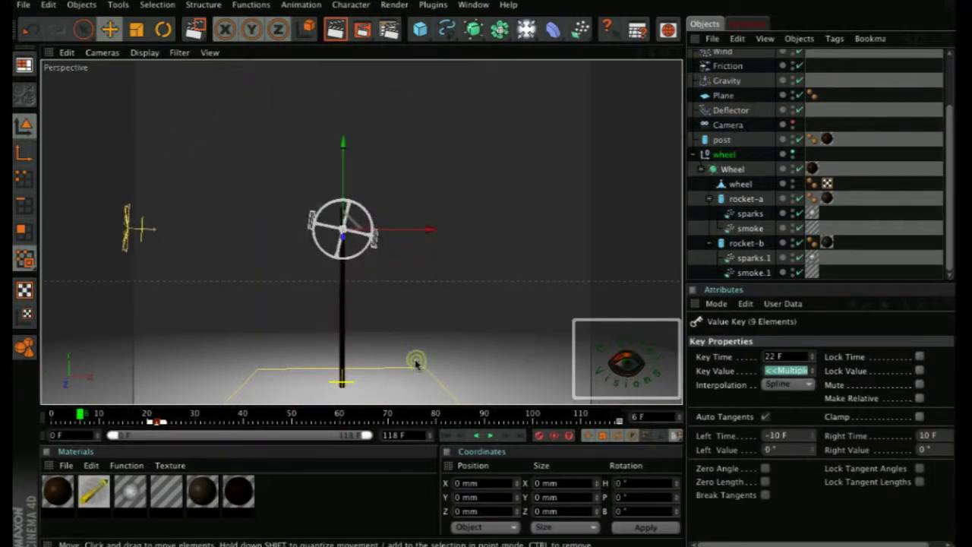
Select the floor Plane and drop Mat.2, the sixth material, onto it
click(208, 367)
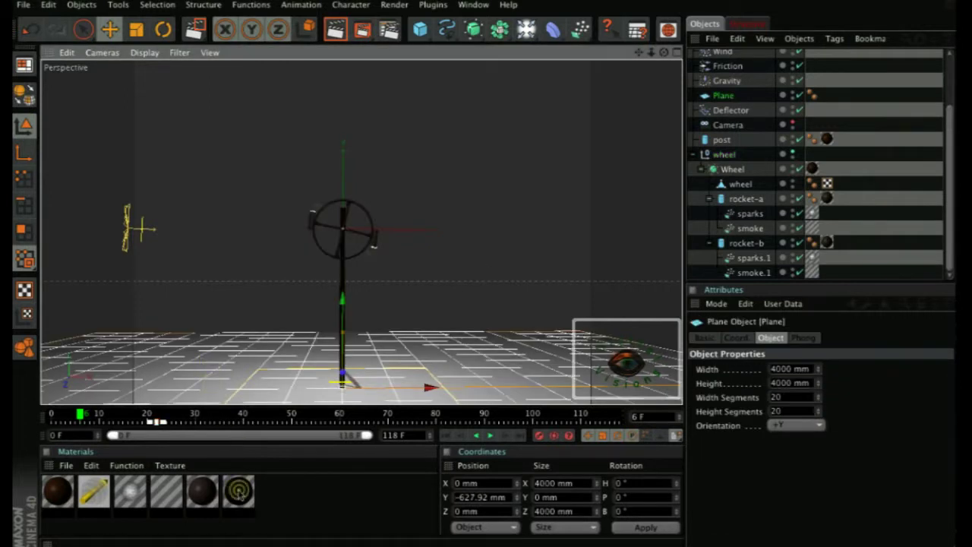
drag(238, 492, 208, 376)
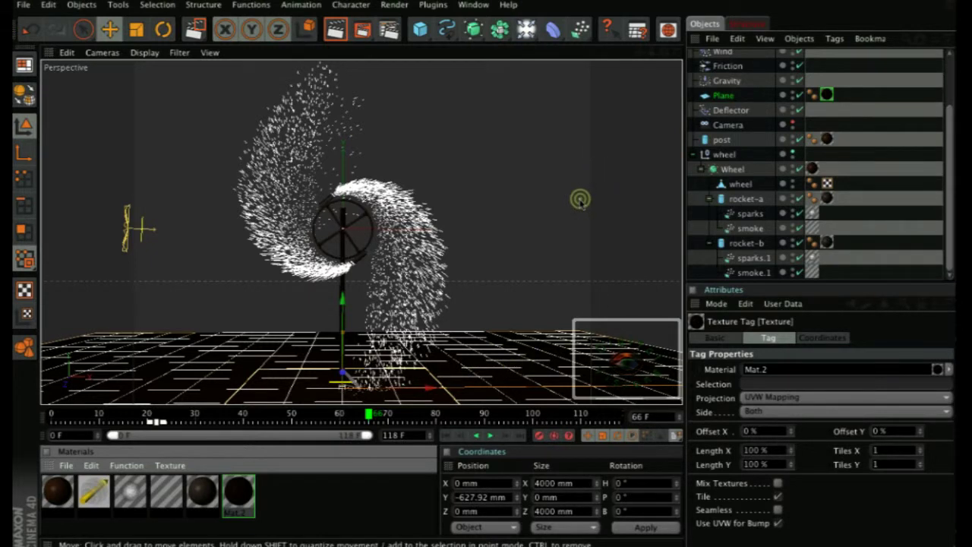
Render the active view at frame 66 with Ctrl+R
key(ctrl+r)
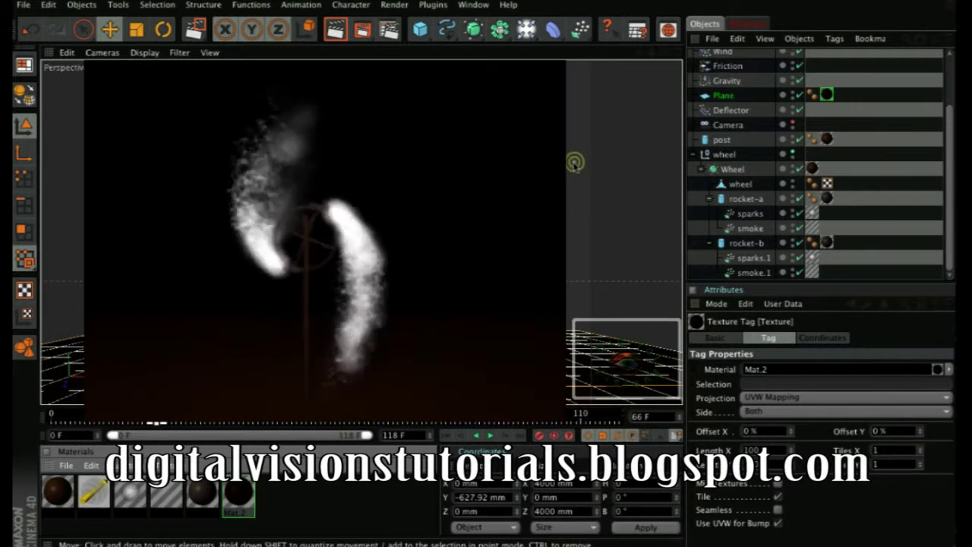